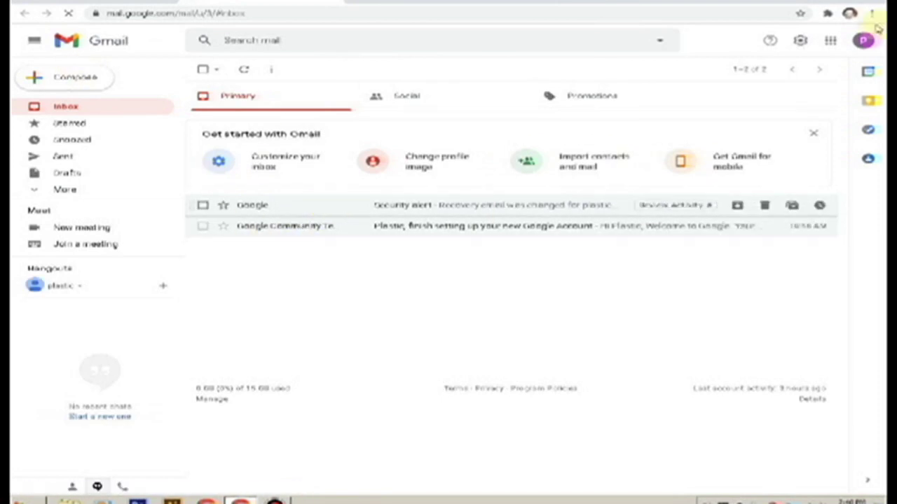
Check the signed-in Google account, switch to YouTube and open the customization page of the Plastic Gamer channel.
{"action": "left_click", "coordinate": [863, 40]}
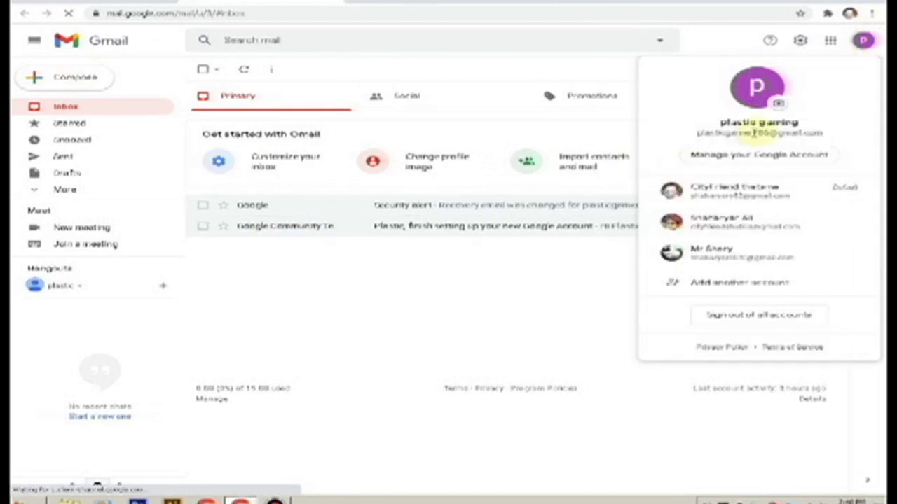
{"action": "left_click", "coordinate": [718, 42]}
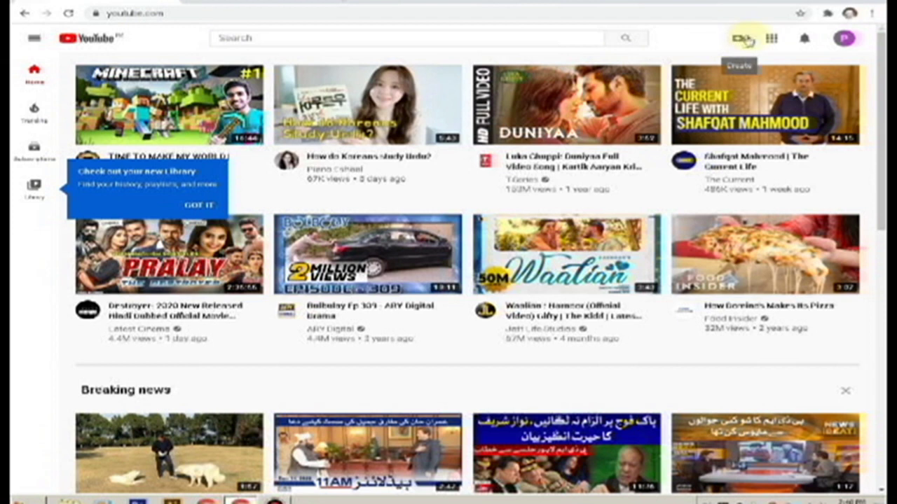
{"action": "left_click", "coordinate": [843, 40]}
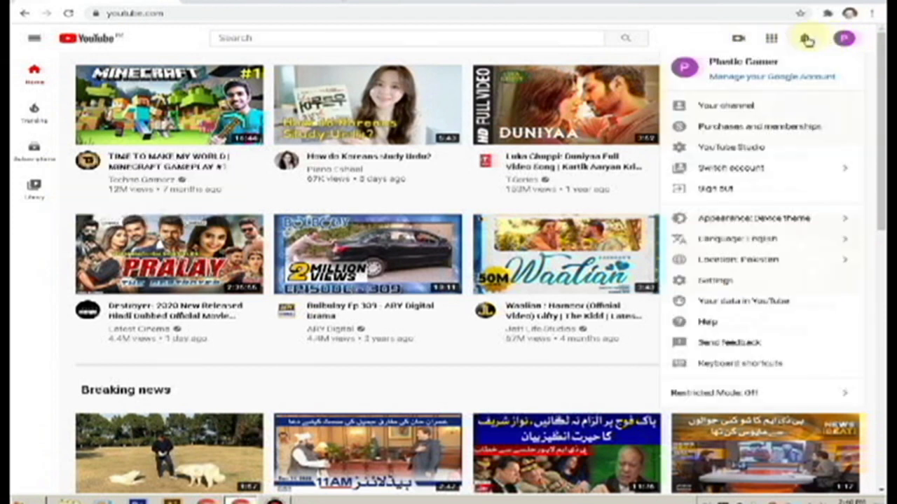
{"action": "left_click", "coordinate": [711, 108]}
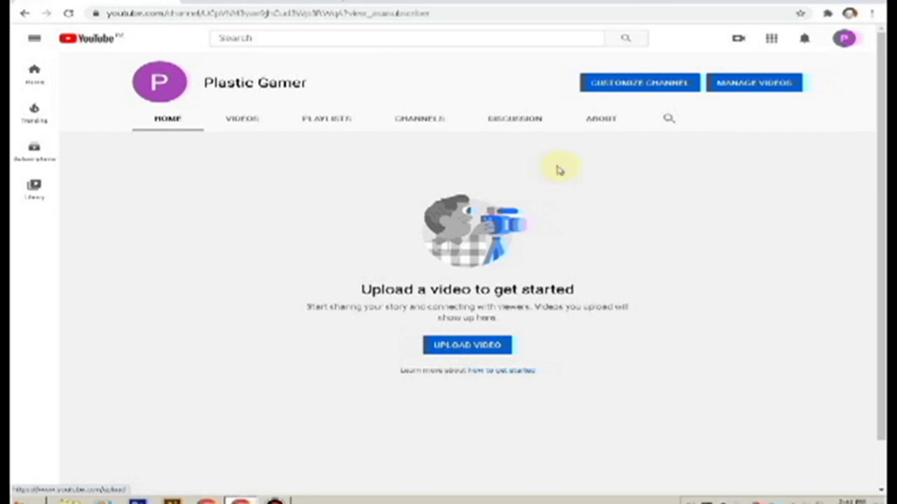
{"action": "left_click", "coordinate": [615, 90]}
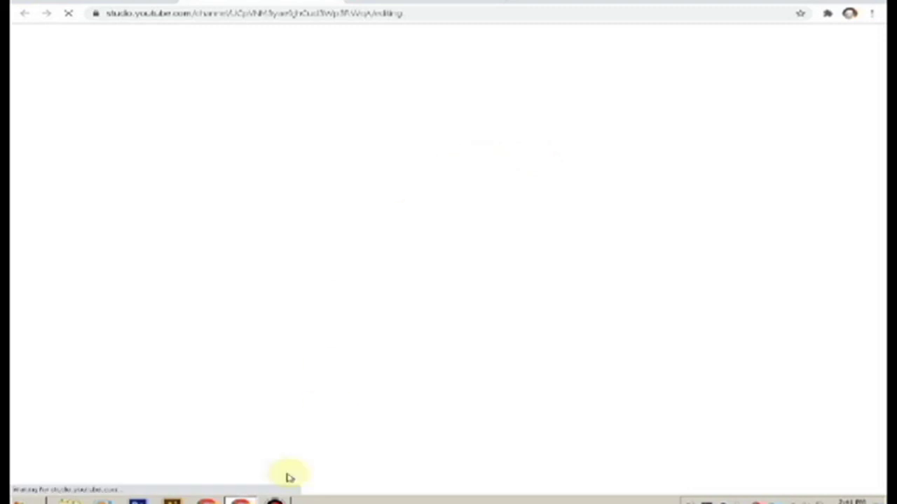
View the Plastic Gamer banner image stored on the desktop and return to the browser.
{"action": "left_click", "coordinate": [239, 498]}
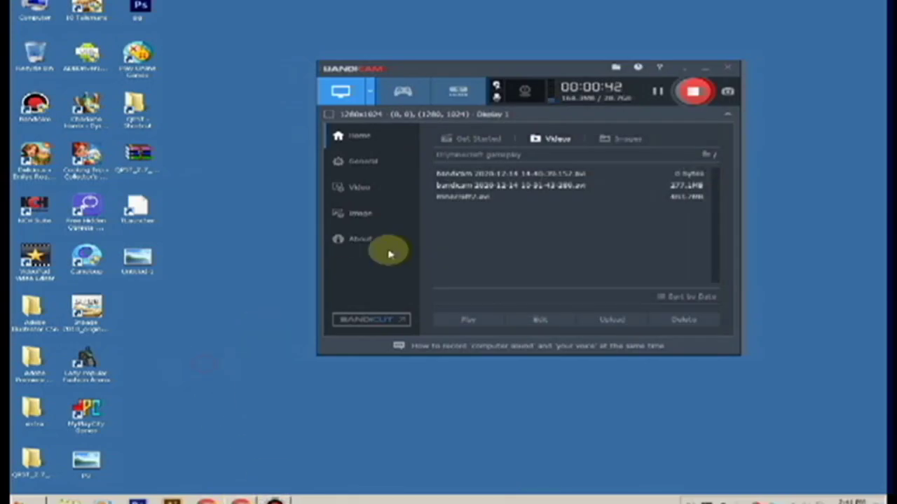
{"action": "left_click", "coordinate": [702, 68]}
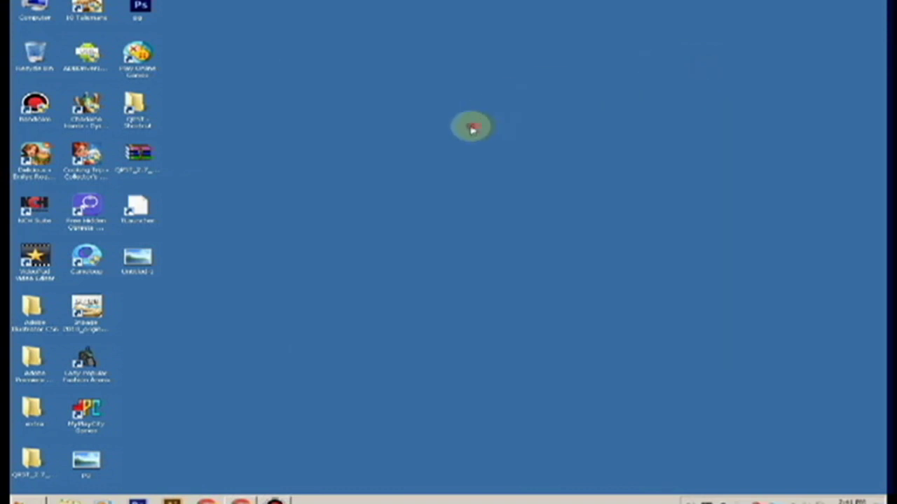
{"action": "double_click", "coordinate": [87, 471]}
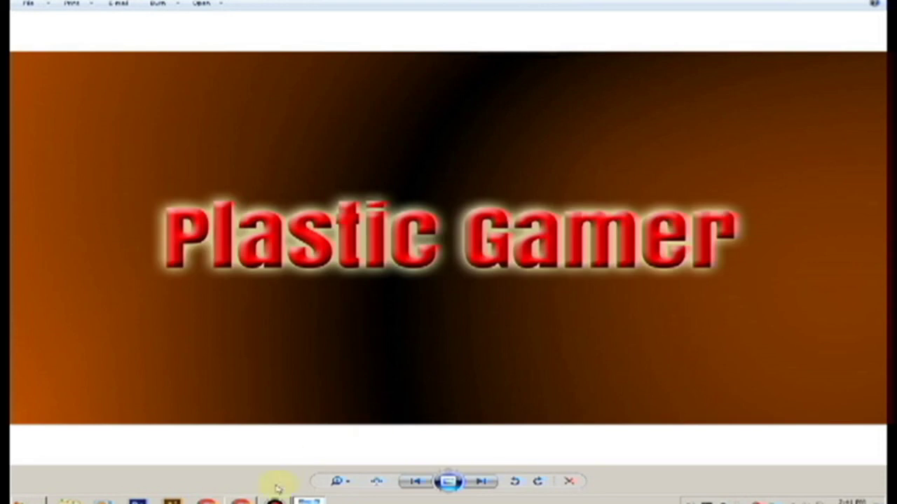
{"action": "left_click", "coordinate": [241, 501]}
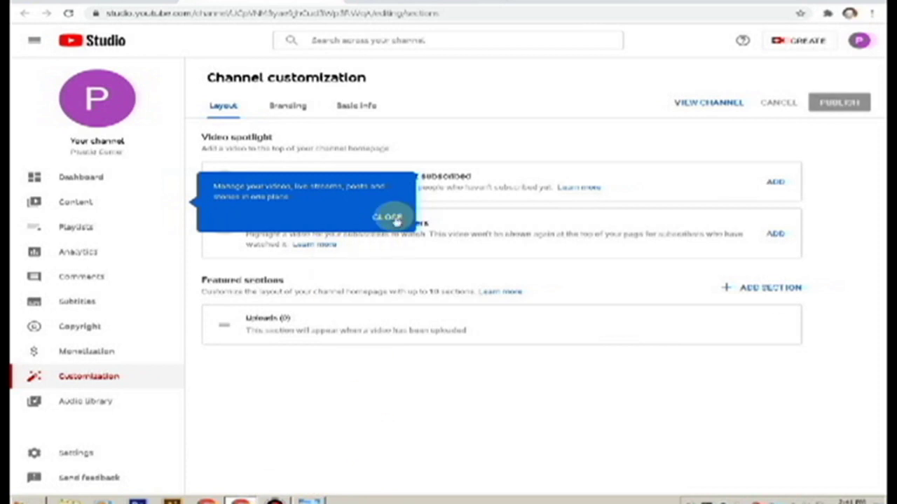
Dismiss the content tip and start a new video upload up to choosing a file.
{"action": "left_click", "coordinate": [393, 217]}
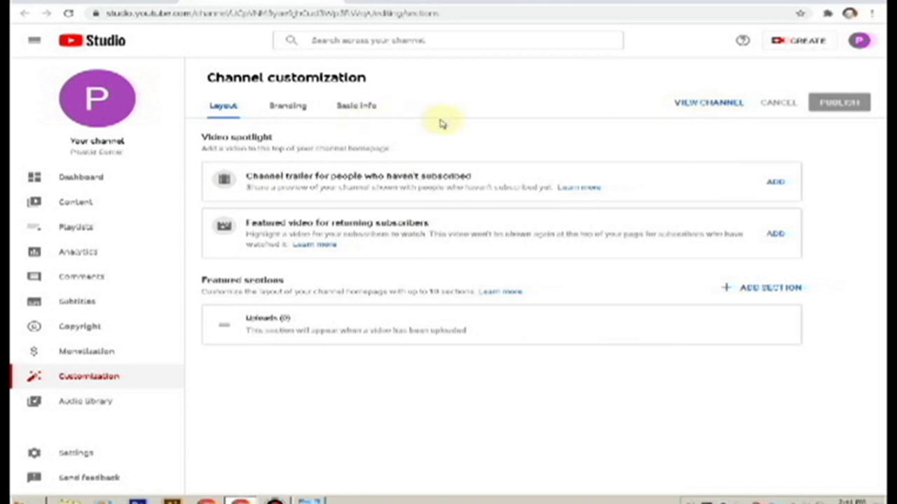
{"action": "left_click", "coordinate": [811, 40]}
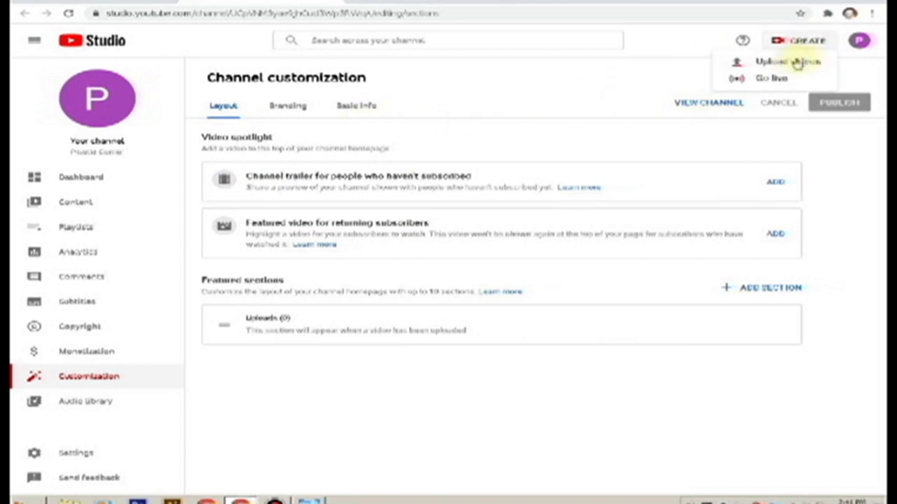
{"action": "left_click", "coordinate": [784, 63]}
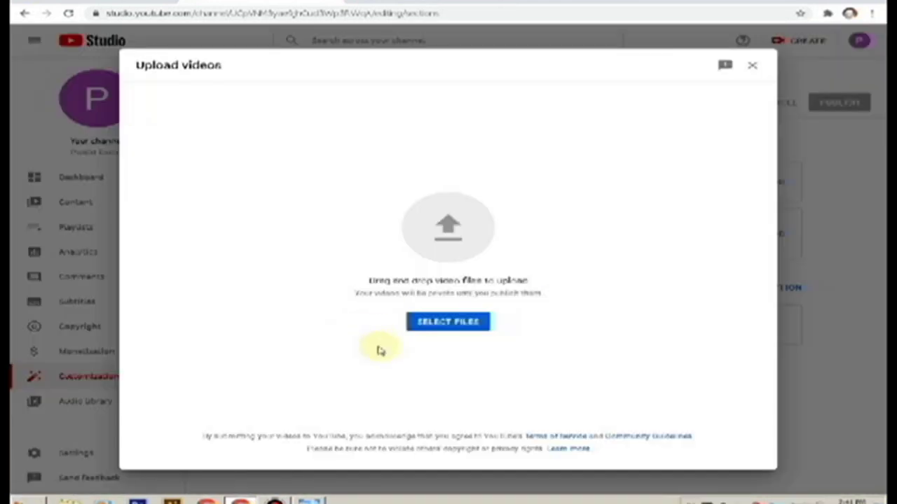
{"action": "left_click", "coordinate": [447, 322]}
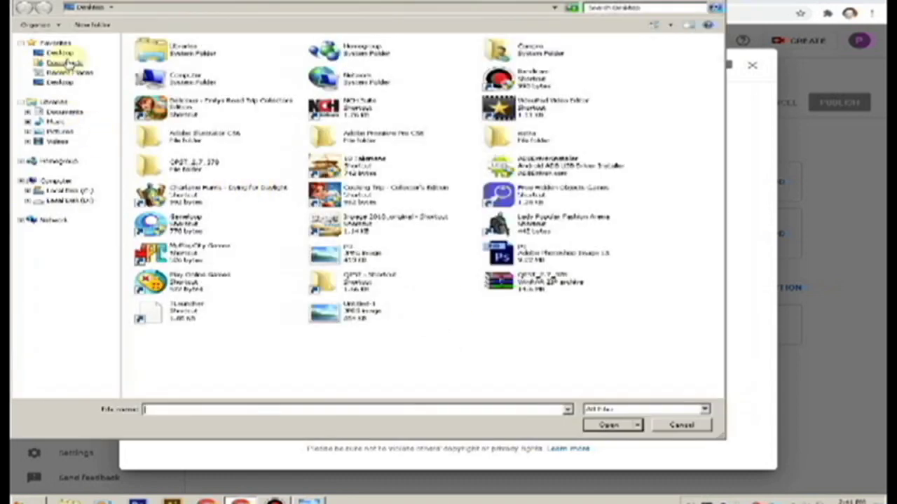
Look for the video file in Downloads, the Videos library and the minecraft walkthrough folder on drive D.
{"action": "left_click", "coordinate": [67, 62]}
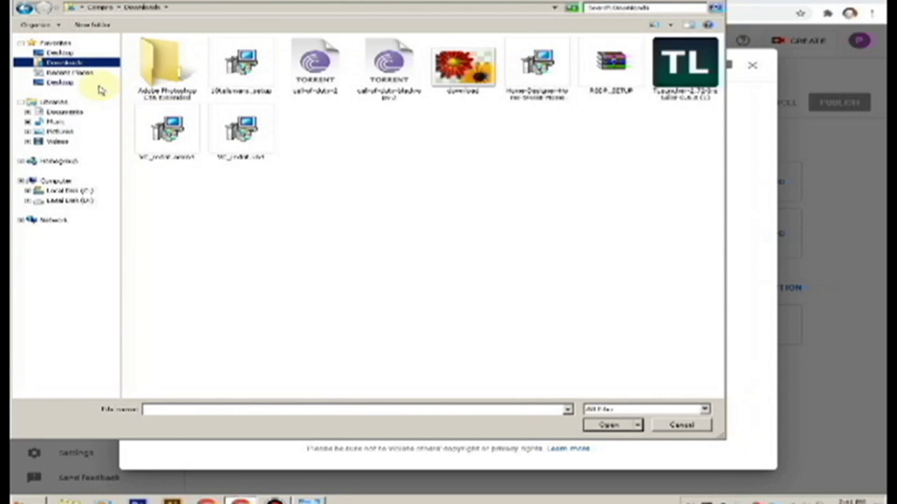
{"action": "left_click", "coordinate": [58, 142]}
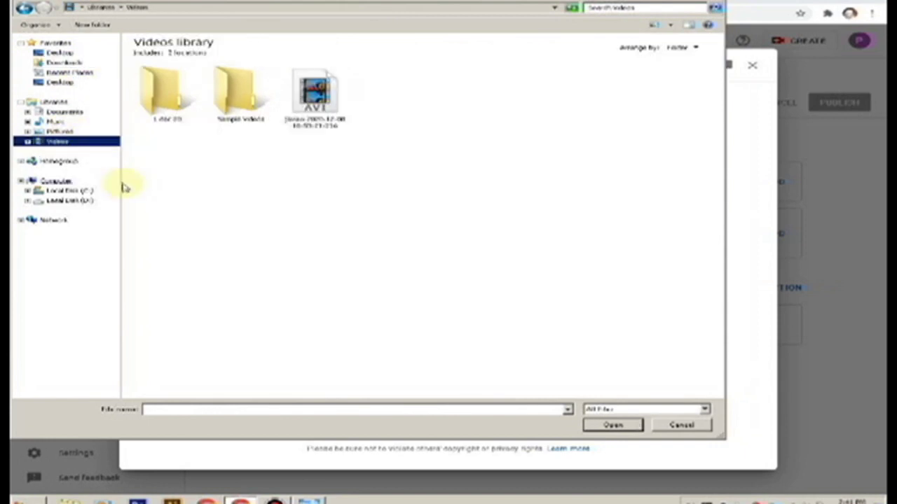
{"action": "left_click", "coordinate": [308, 131]}
{"action": "left_click", "coordinate": [70, 200]}
{"action": "left_click", "coordinate": [318, 250]}
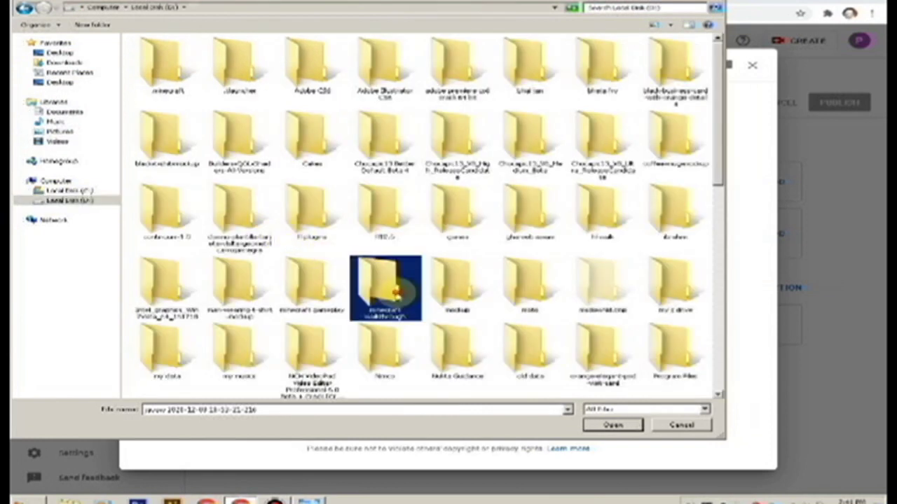
{"action": "double_click", "coordinate": [397, 297]}
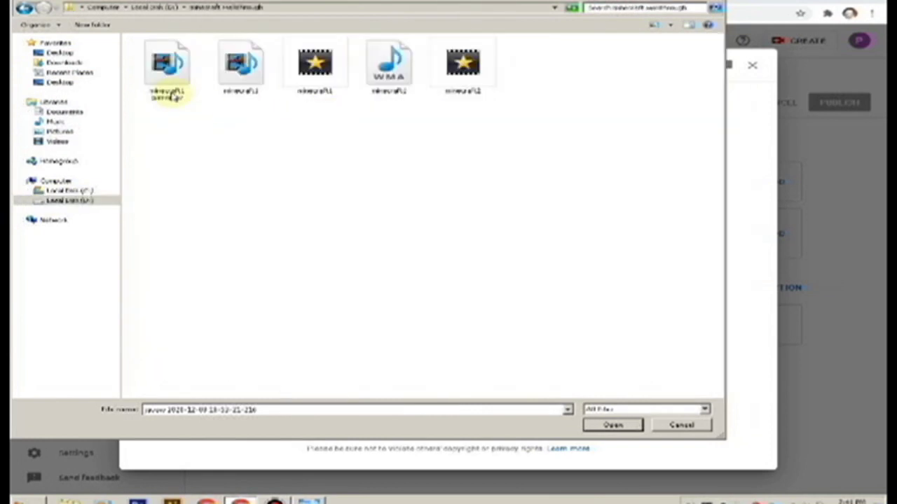
{"action": "left_click", "coordinate": [168, 91]}
{"action": "left_click", "coordinate": [161, 7]}
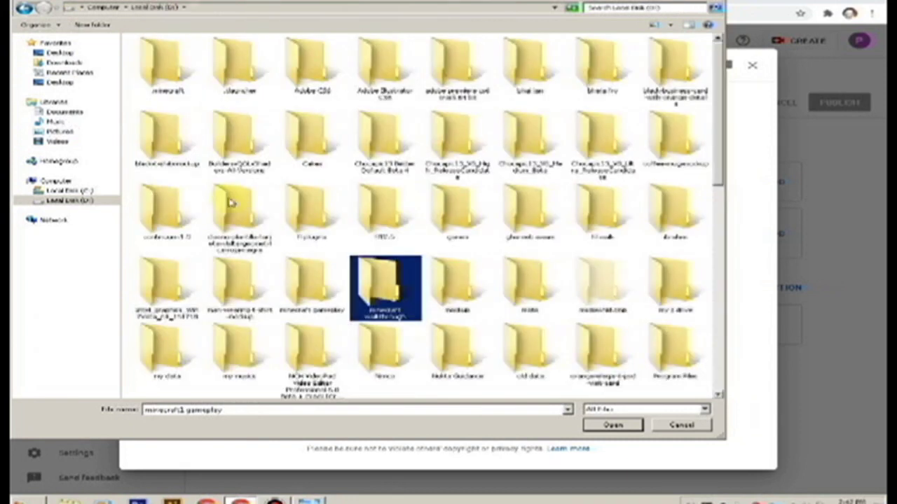
{"action": "double_click", "coordinate": [300, 296]}
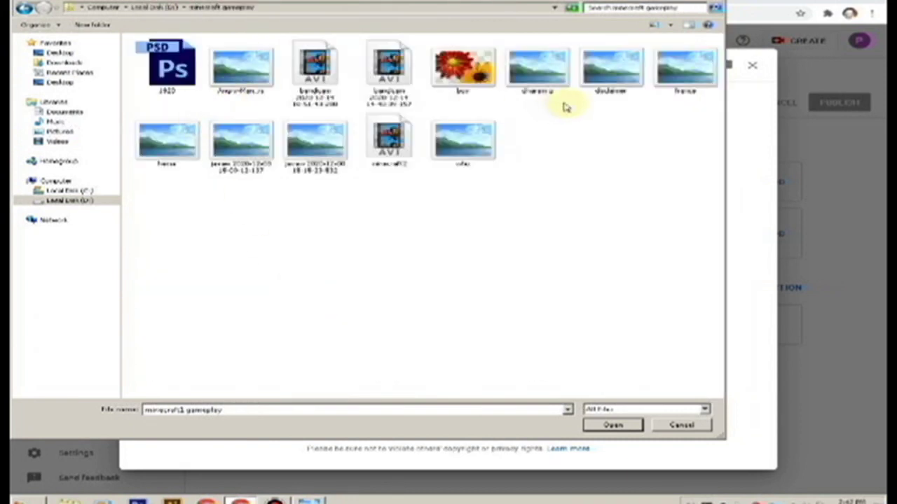
{"action": "left_click", "coordinate": [319, 87]}
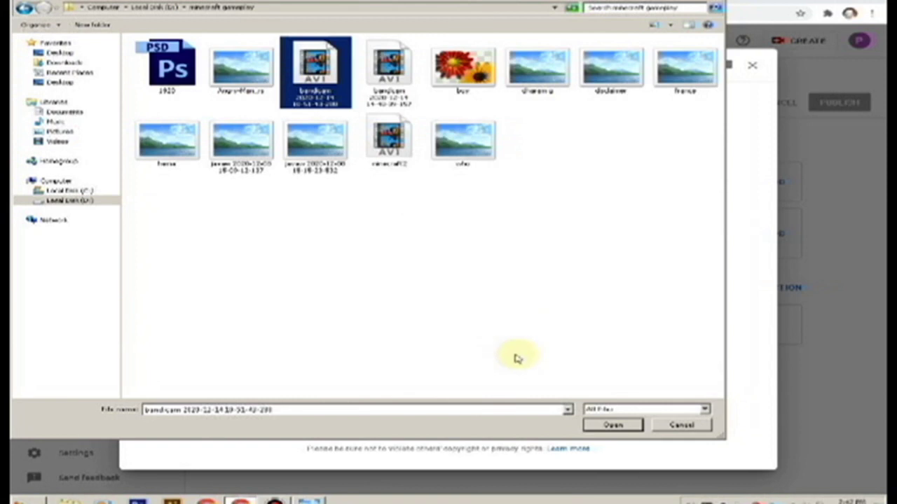
{"action": "left_click", "coordinate": [590, 425]}
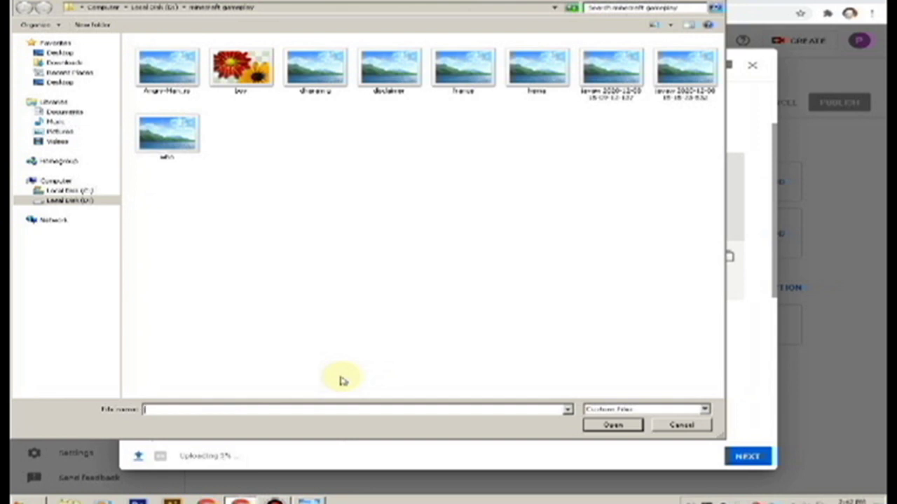
Cancel choosing a thumbnail image and view the Security alert email in Gmail.
{"action": "left_click", "coordinate": [678, 423]}
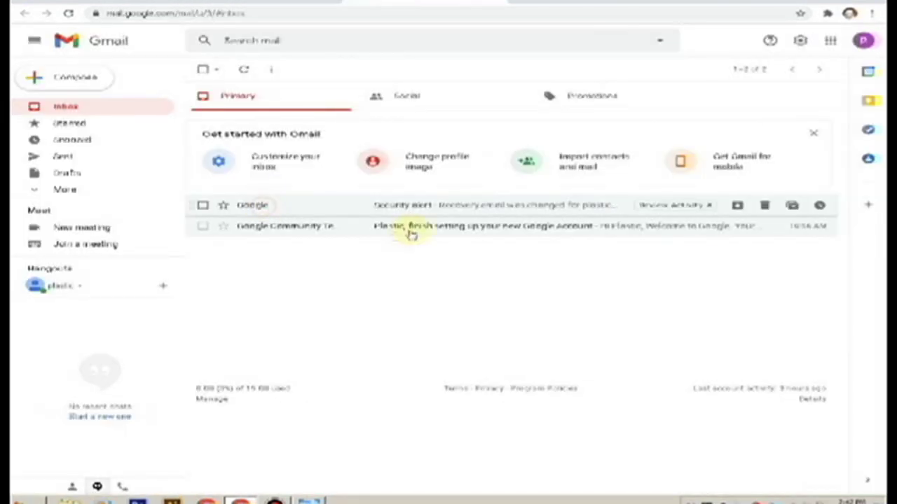
{"action": "left_click", "coordinate": [421, 211]}
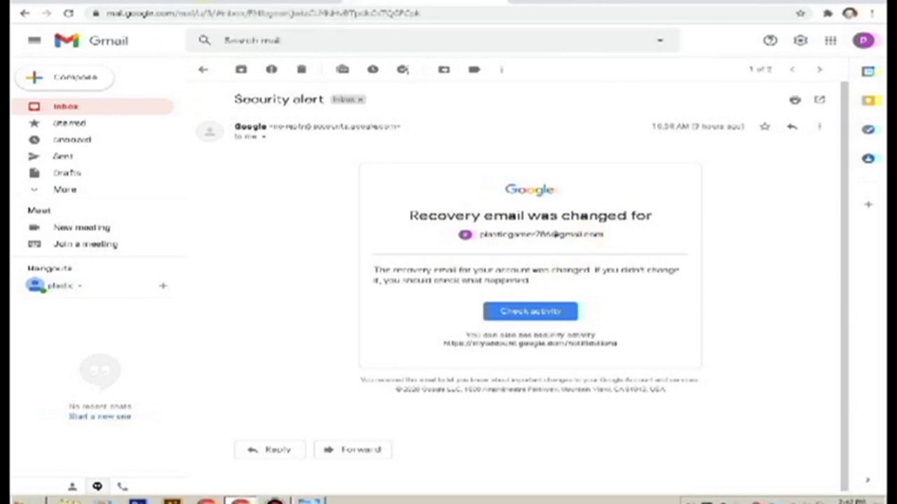
{"action": "left_click", "coordinate": [102, 105]}
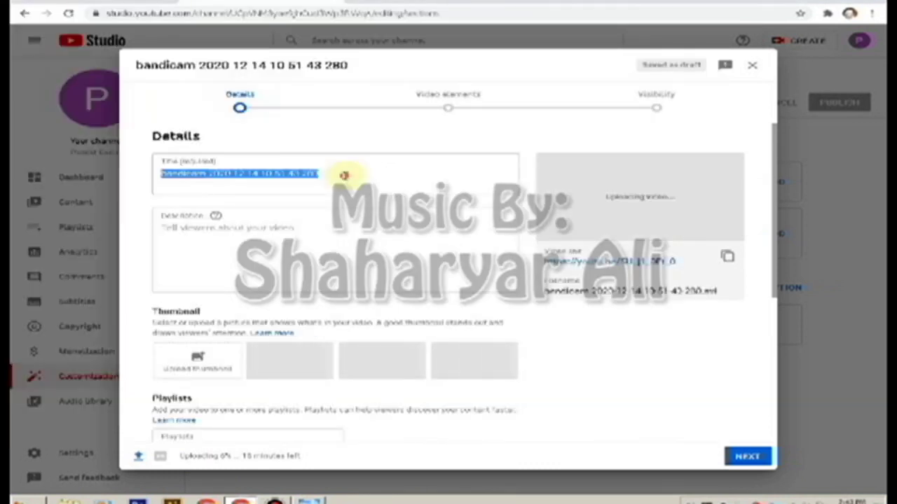
Replace the uploaded video's default title with "my first gaming video".
{"action": "left_click", "coordinate": [345, 175]}
{"action": "key", "text": "ctrl+a"}
{"action": "type", "text": "my"}
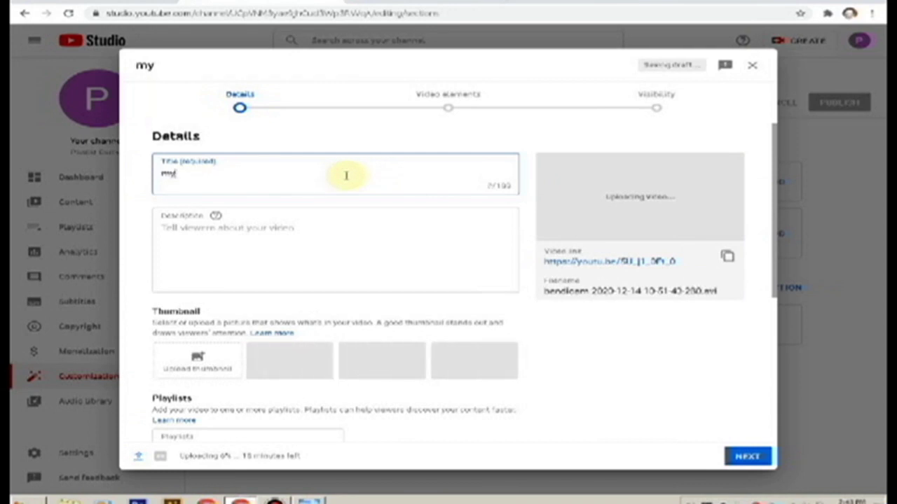
{"action": "type", "text": " first g"}
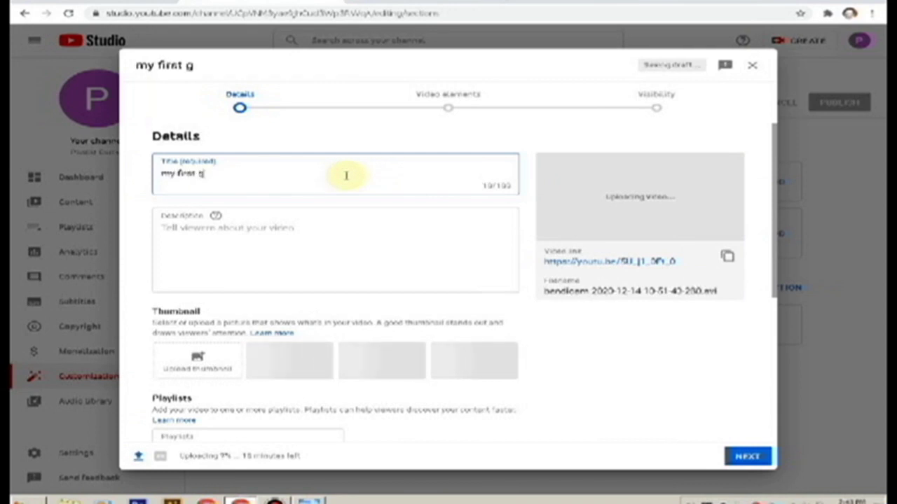
{"action": "type", "text": "aming video"}
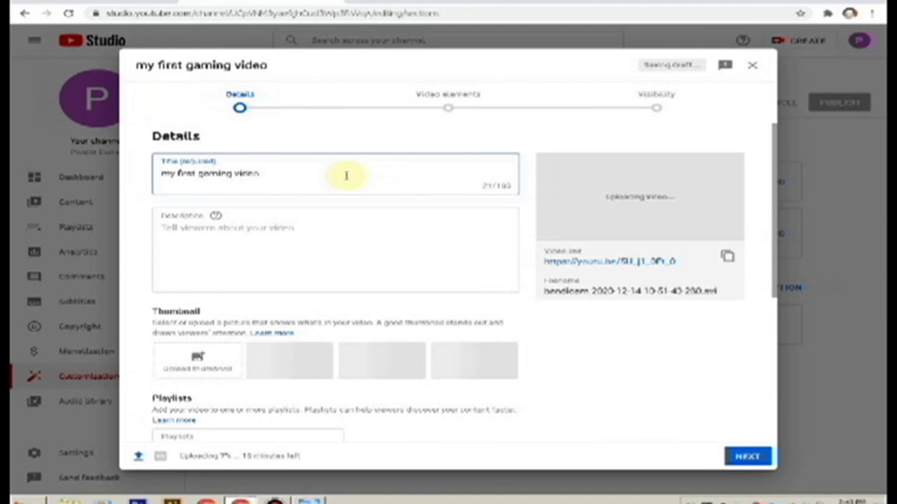
Capitalize the words of the video title so it reads "My Ffirst Gaming Video".
{"action": "key", "text": "Home"}
{"action": "key", "text": "shift+Right"}
{"action": "type", "text": "My "}
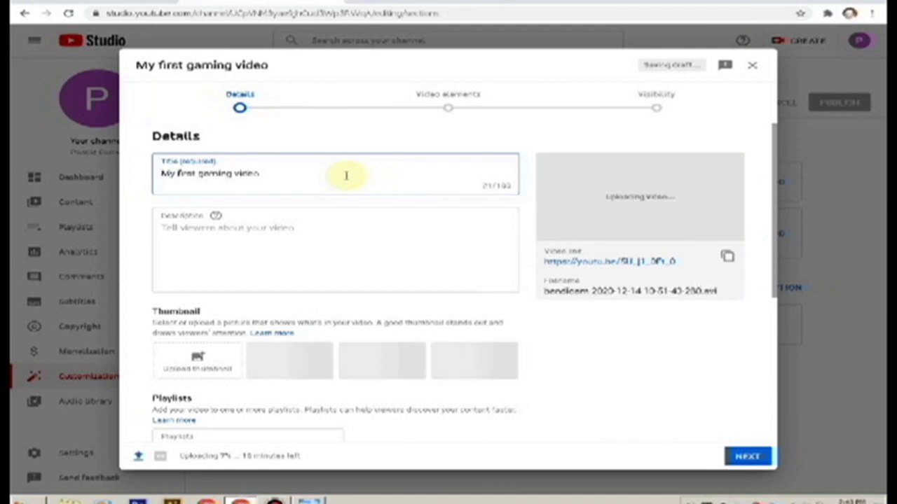
{"action": "type", "text": "F"}
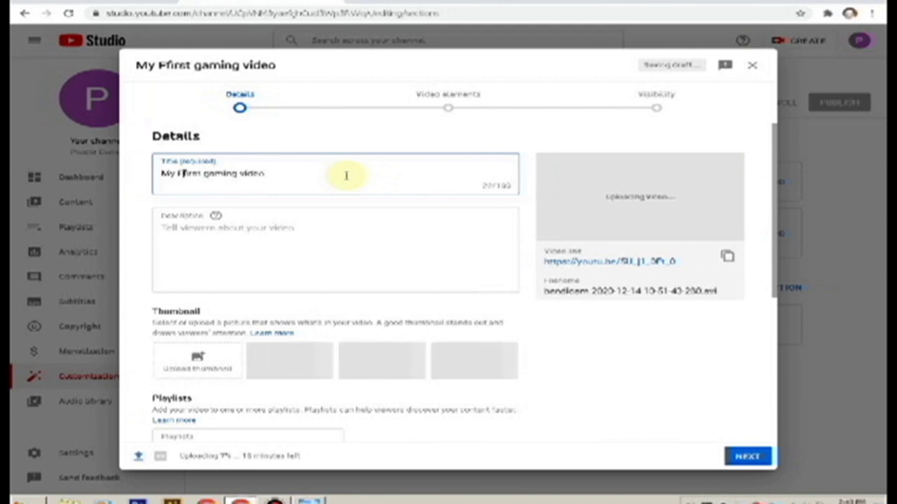
{"action": "key", "text": "shift+Right"}
{"action": "type", "text": "G"}
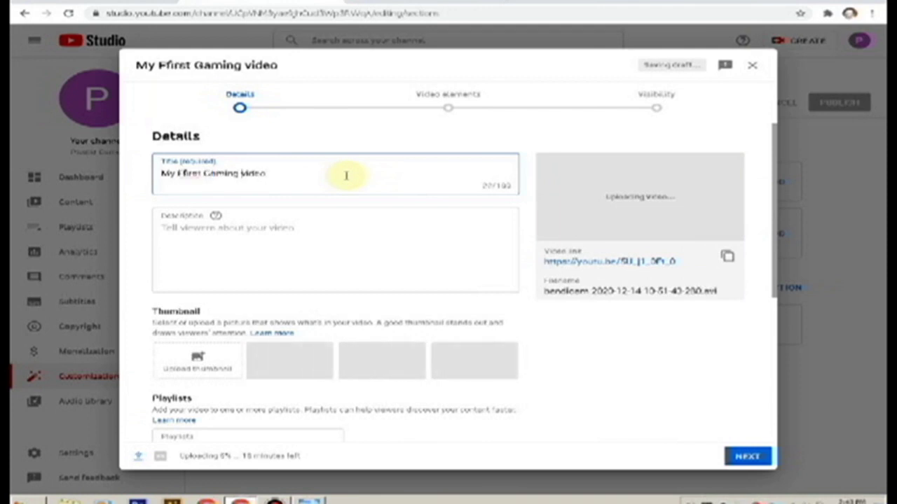
{"action": "key", "text": "shift+Right"}
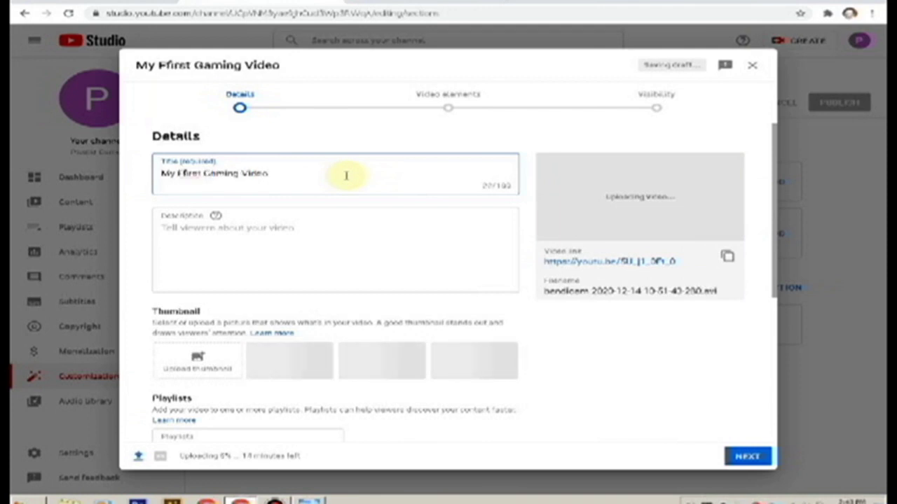
Append " | Plastic Gaminer" to the end of the video title.
{"action": "type", "text": "|"}
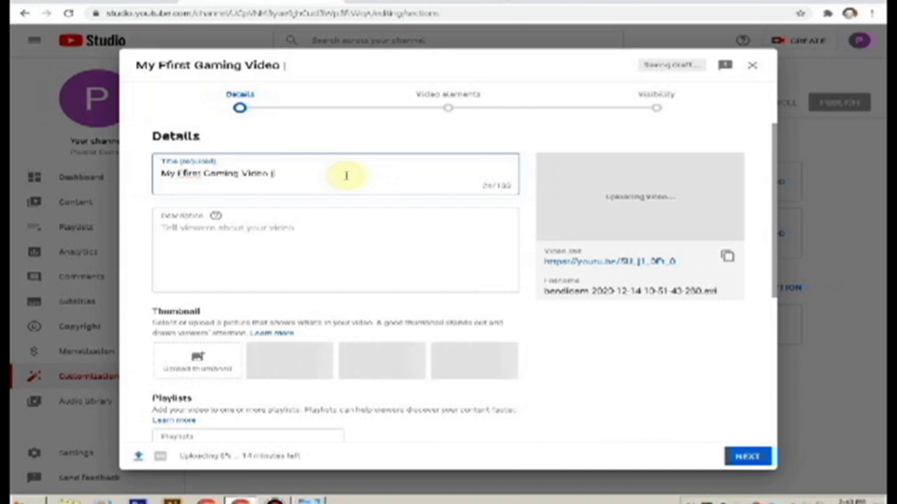
{"action": "type", "text": " p"}
{"action": "key", "text": "BackSpace"}
{"action": "type", "text": "Plastic"}
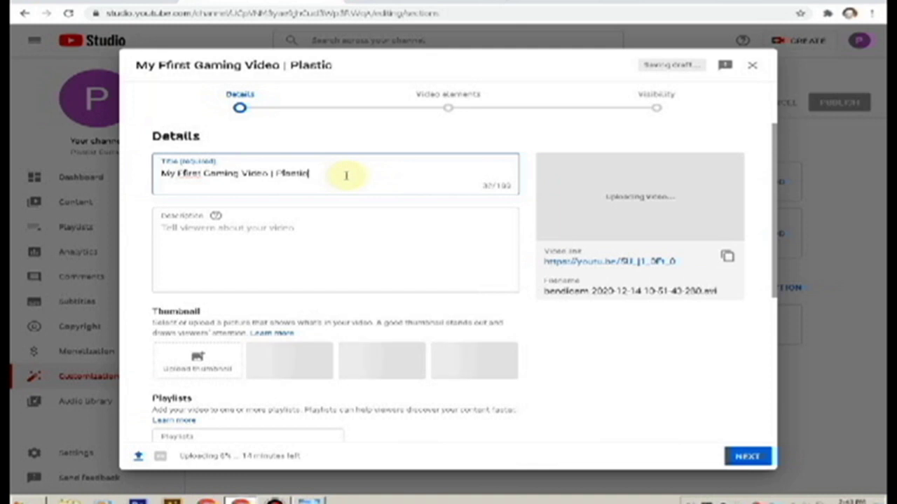
{"action": "type", "text": " Gamin"}
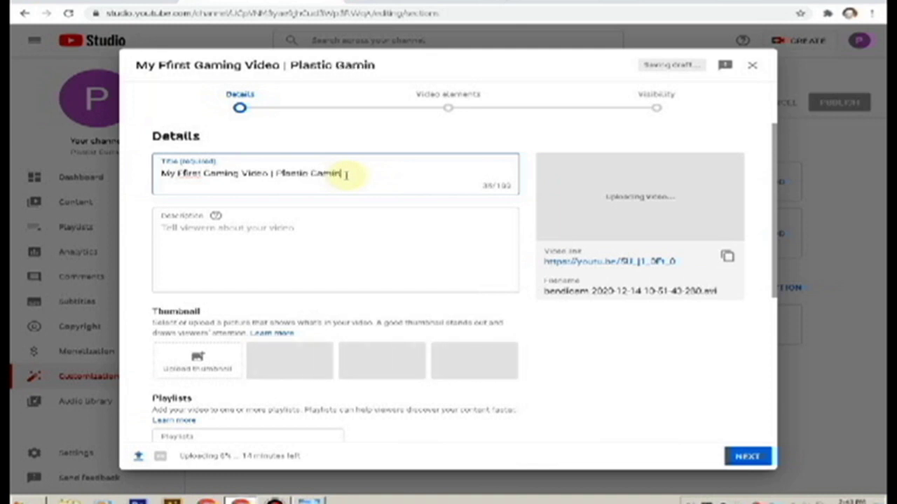
{"action": "type", "text": "er"}
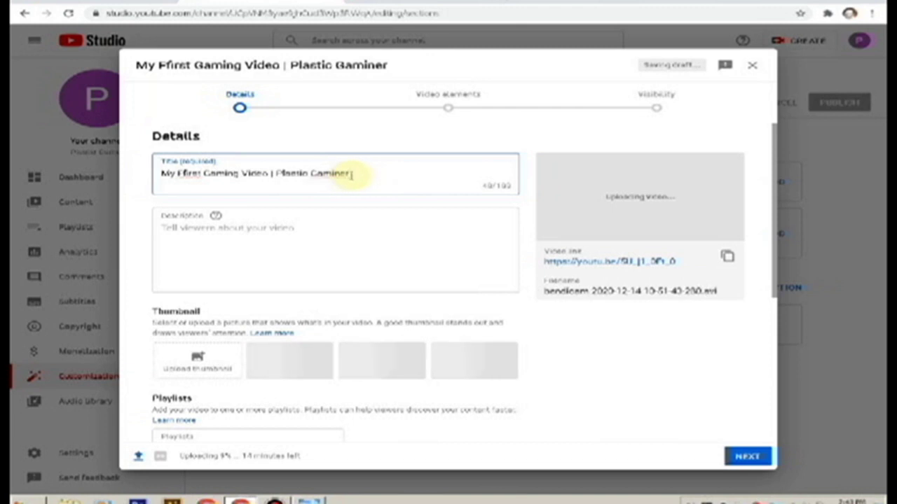
Correct the end of the video title to read "Plastic Gaming" and enter random placeholder letters as the description.
{"action": "key", "text": "BackSpace"}
{"action": "key", "text": "BackSpace"}
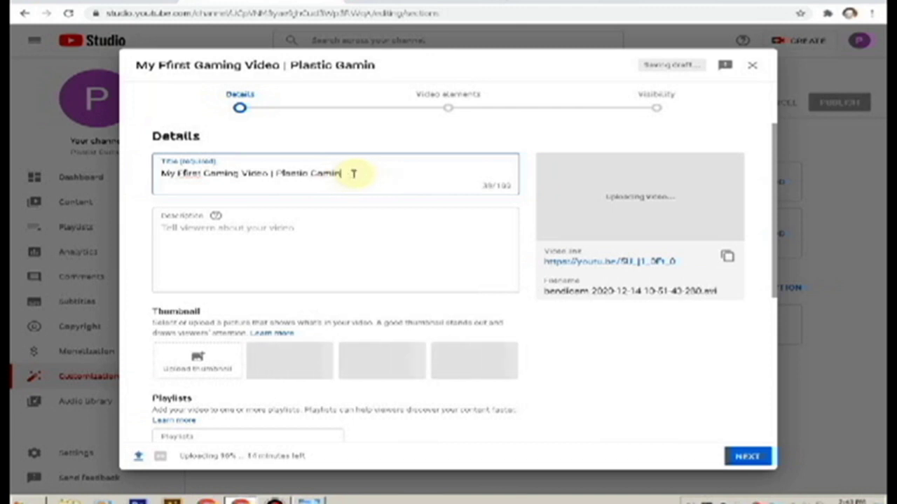
{"action": "type", "text": "g"}
{"action": "left_click", "coordinate": [345, 240]}
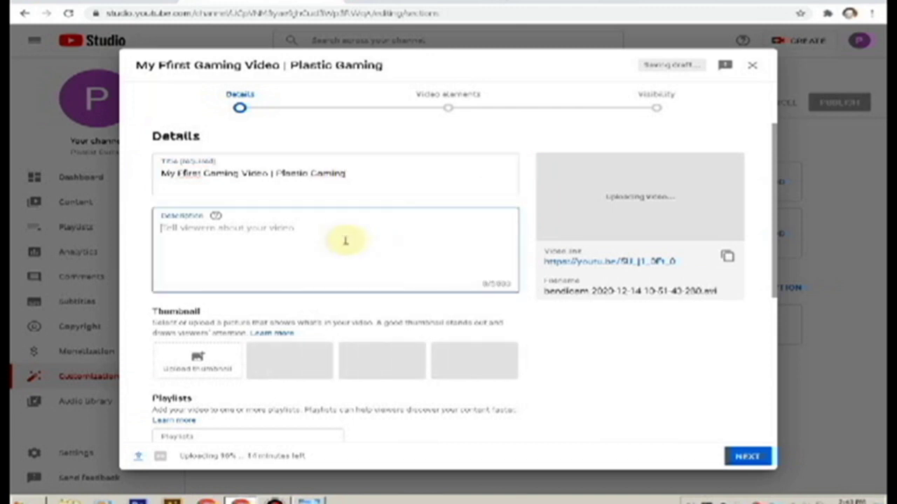
{"action": "type", "text": "nmimngjingjigjngingjingr"}
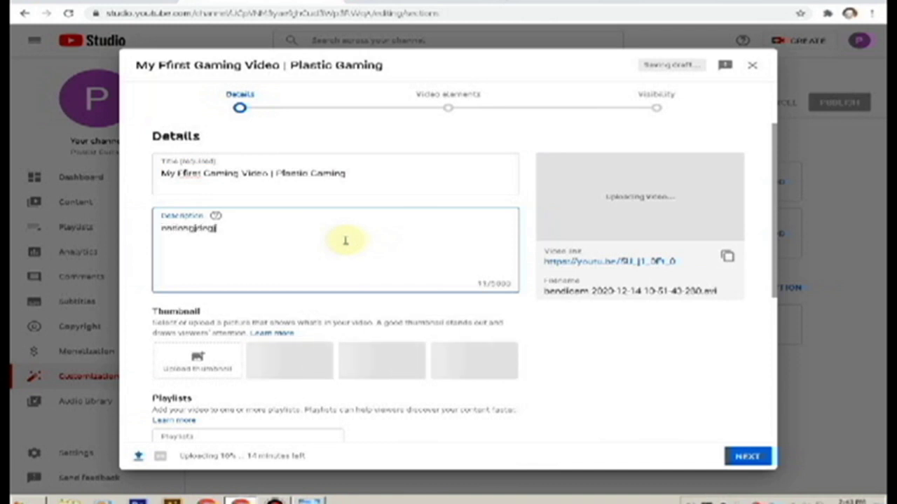
Upload the Plastic Gamer JPEG image from the Desktop as the video's custom thumbnail.
{"action": "left_click", "coordinate": [188, 360]}
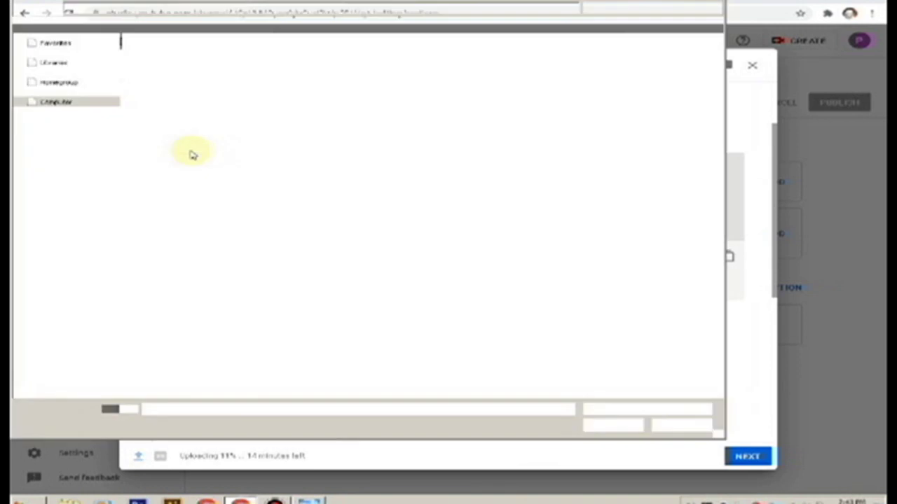
{"action": "left_click", "coordinate": [71, 56]}
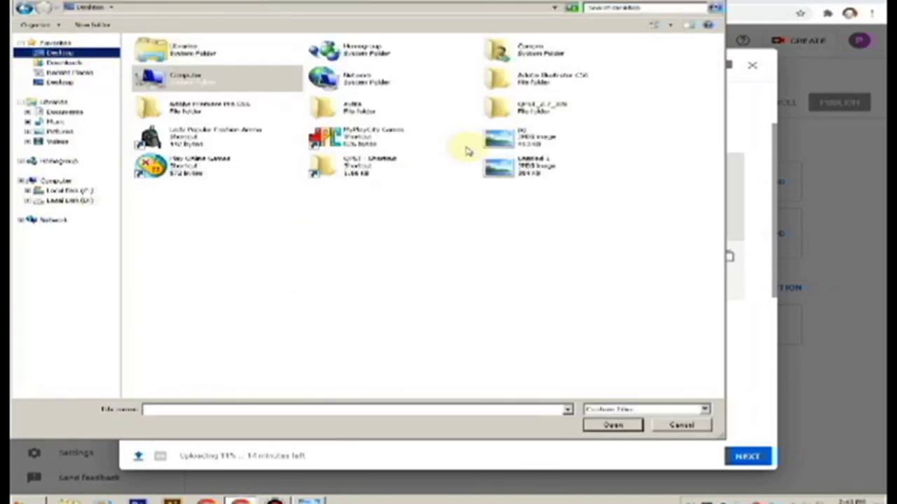
{"action": "double_click", "coordinate": [499, 136]}
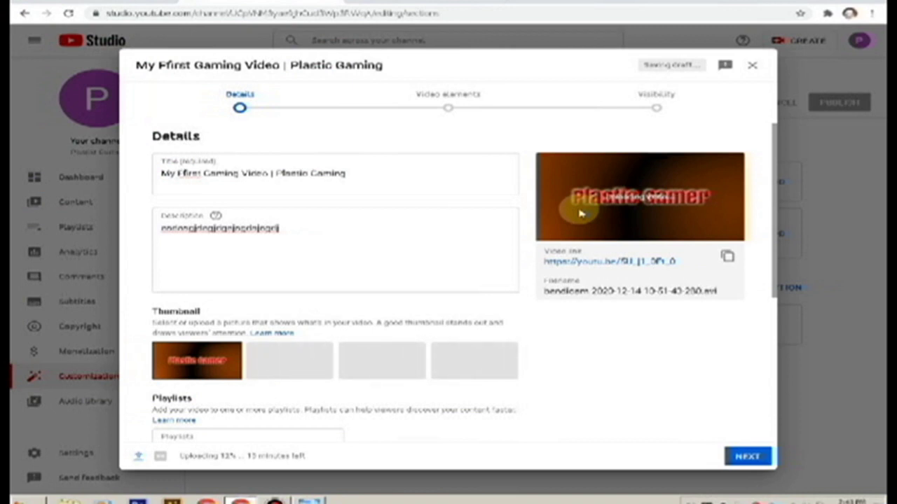
Create a public playlist titled "MineCraft" and add the video to it.
{"action": "scroll", "coordinate": [587, 388], "scroll_direction": "down", "scroll_amount": 3}
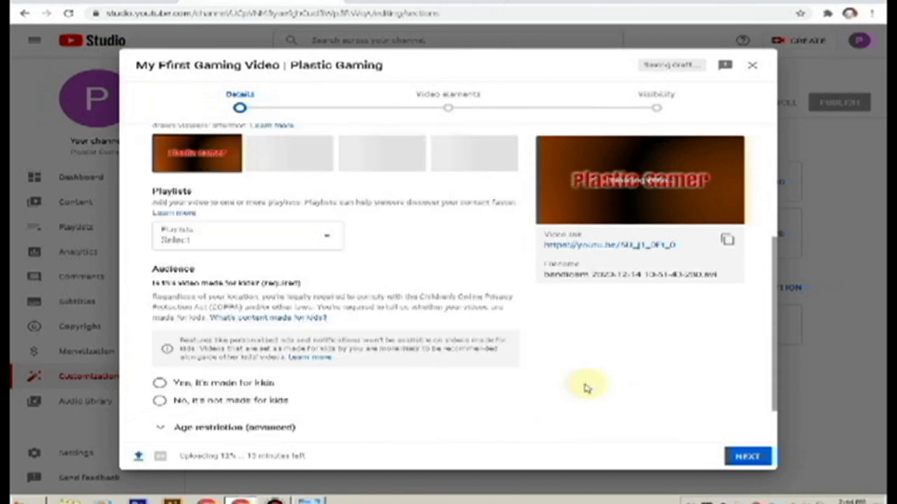
{"action": "left_click", "coordinate": [242, 232]}
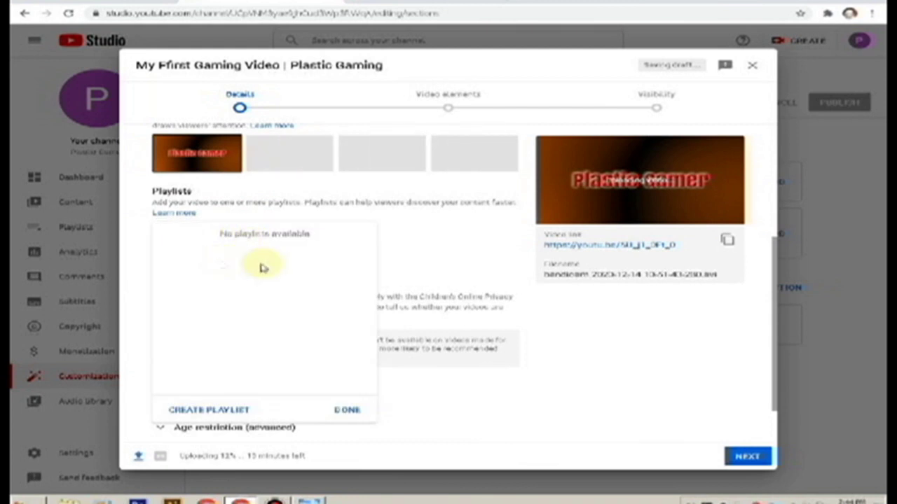
{"action": "left_click", "coordinate": [227, 411]}
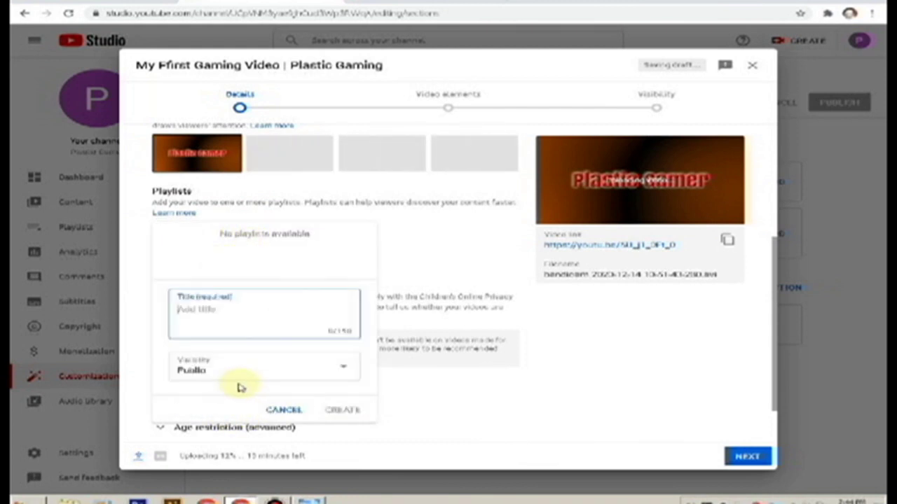
{"action": "type", "text": "Vi"}
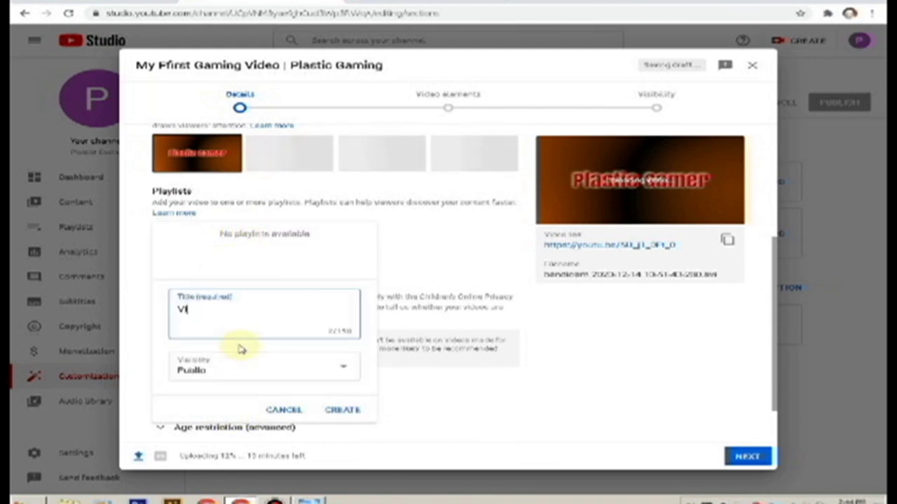
{"action": "type", "text": "deo 0"}
{"action": "type", "text": "ame"}
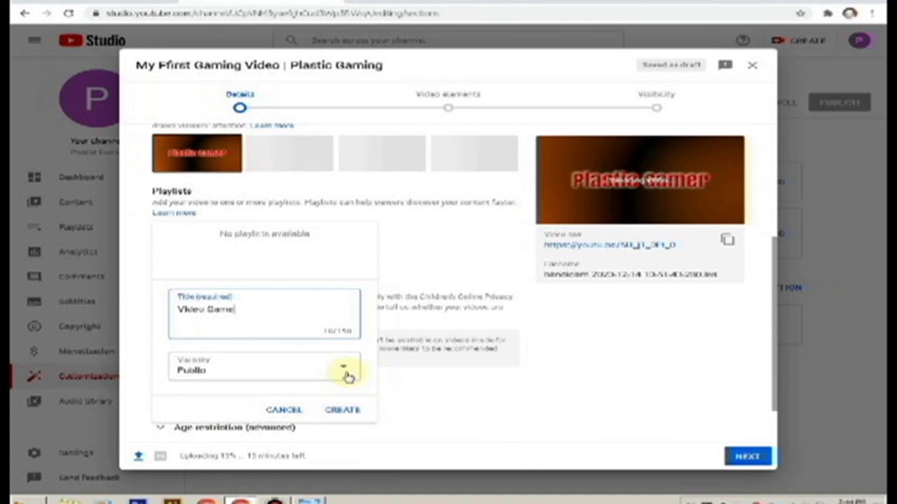
{"action": "left_click_drag", "start_coordinate": [280, 310], "coordinate": [176, 311]}
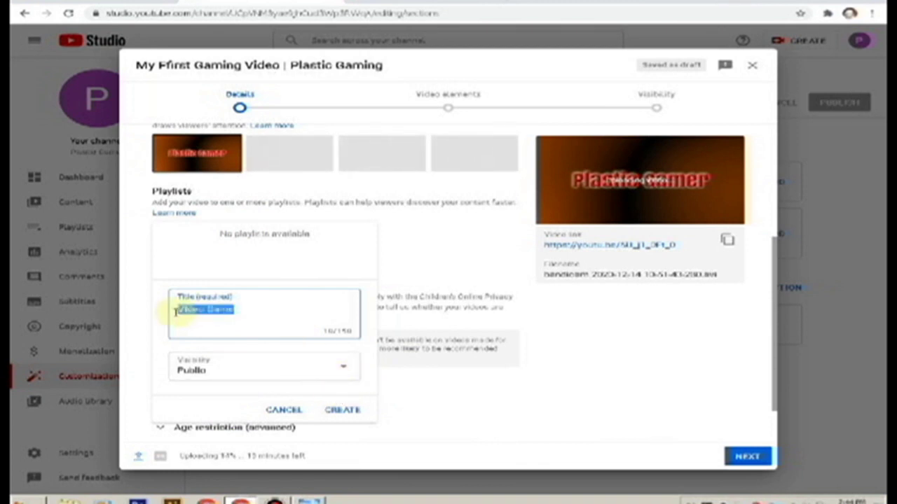
{"action": "type", "text": "MineCraft"}
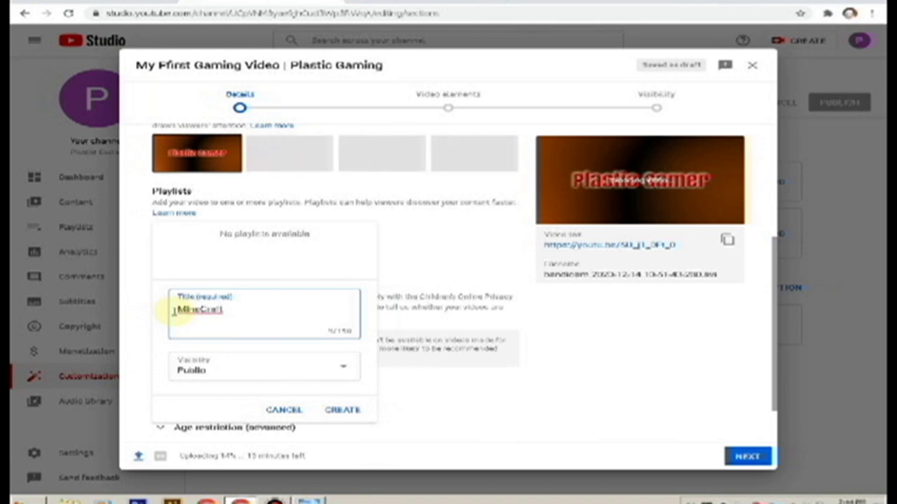
{"action": "left_click", "coordinate": [342, 411]}
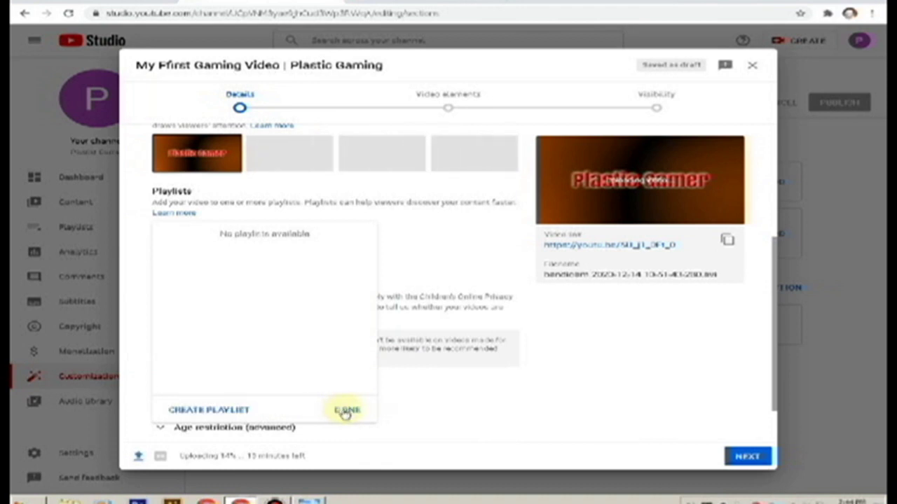
{"action": "left_click", "coordinate": [174, 236]}
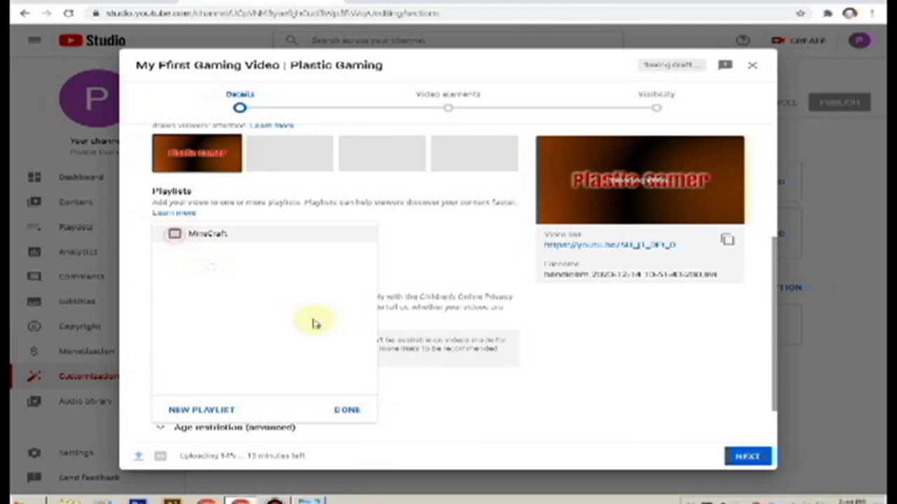
{"action": "left_click", "coordinate": [346, 411]}
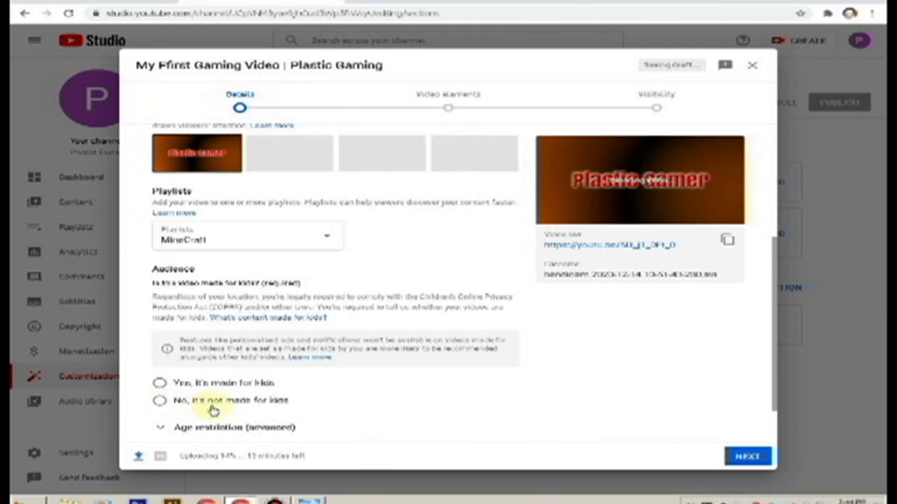
Set the audience to "No, it's not made for kids" and reveal the additional video options.
{"action": "left_click", "coordinate": [160, 400]}
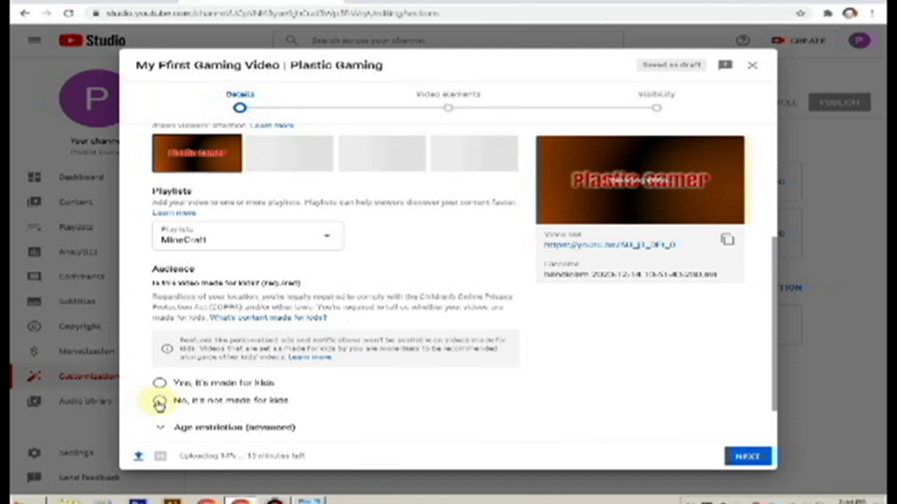
{"action": "left_click", "coordinate": [198, 406]}
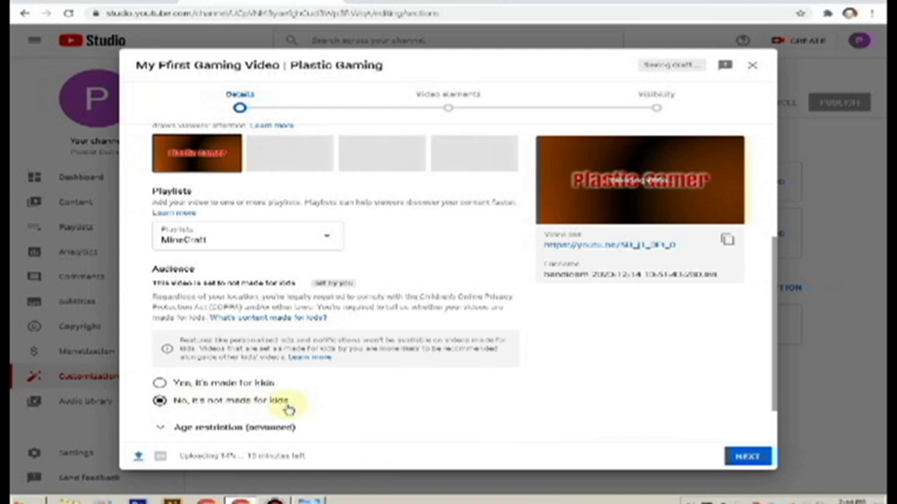
{"action": "scroll", "coordinate": [332, 410], "scroll_direction": "down", "scroll_amount": 1}
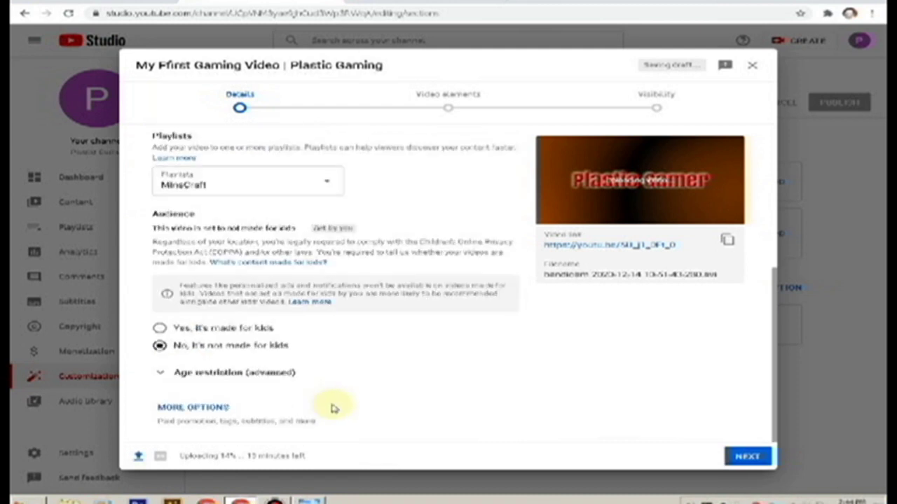
{"action": "left_click", "coordinate": [210, 408]}
Set the video language to Urdu and the caption certification to "This content has never aired on television in the U.S.".
{"action": "scroll", "coordinate": [276, 401], "scroll_direction": "down", "scroll_amount": 5}
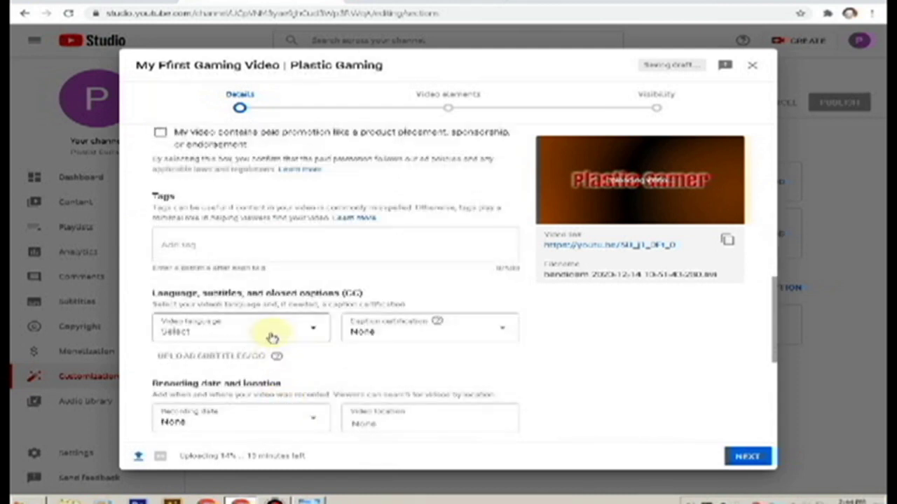
{"action": "left_click", "coordinate": [272, 336]}
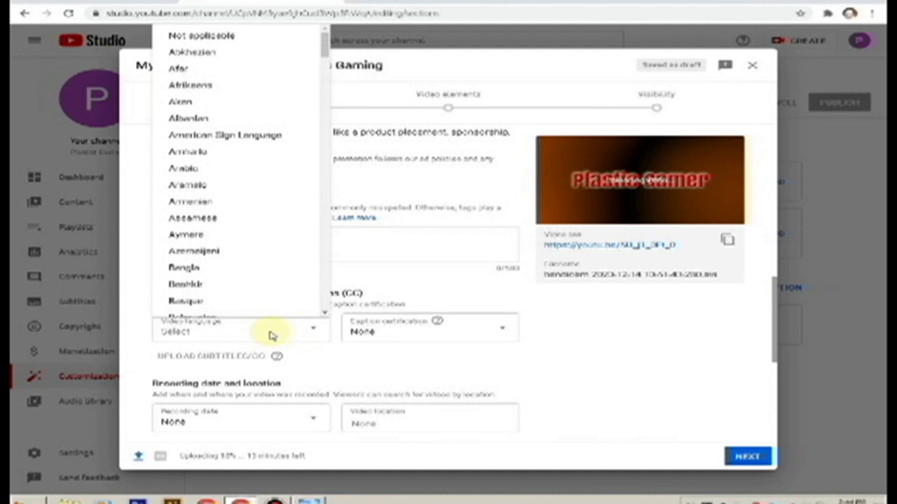
{"action": "scroll", "coordinate": [229, 259], "scroll_direction": "down", "scroll_amount": 4}
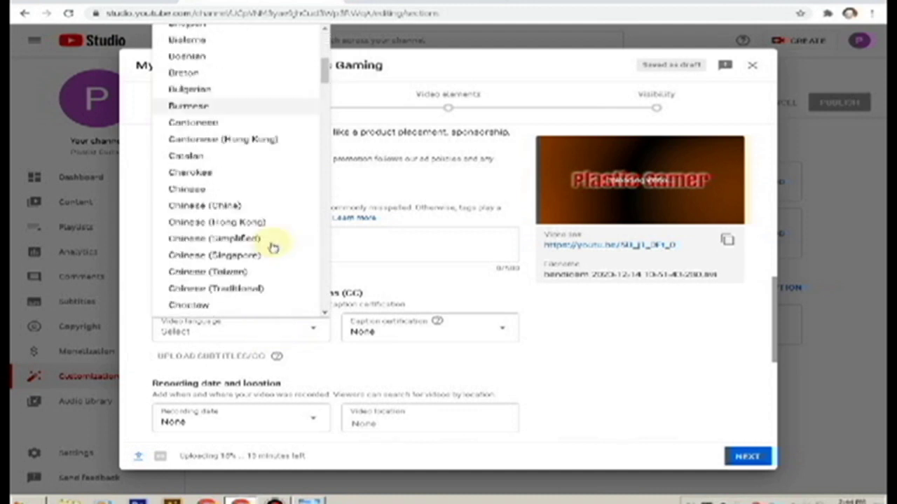
{"action": "scroll", "coordinate": [258, 259], "scroll_direction": "down", "scroll_amount": 12}
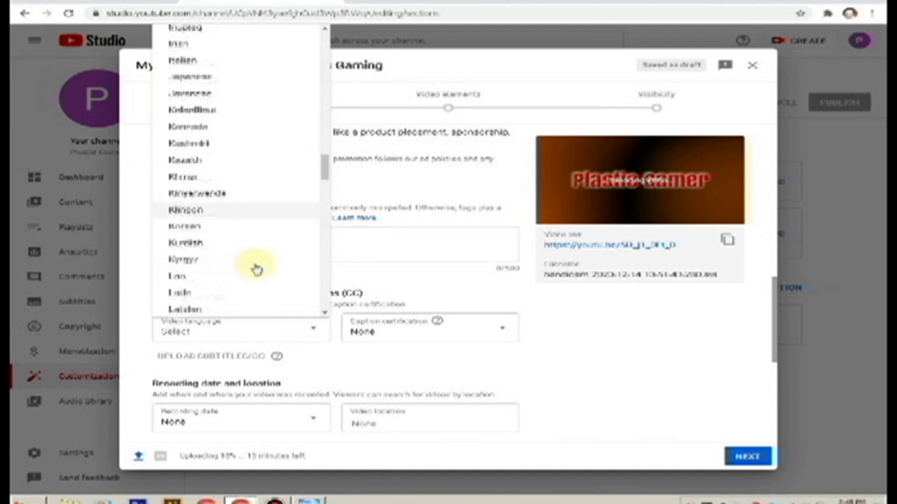
{"action": "scroll", "coordinate": [257, 272], "scroll_direction": "down", "scroll_amount": 15}
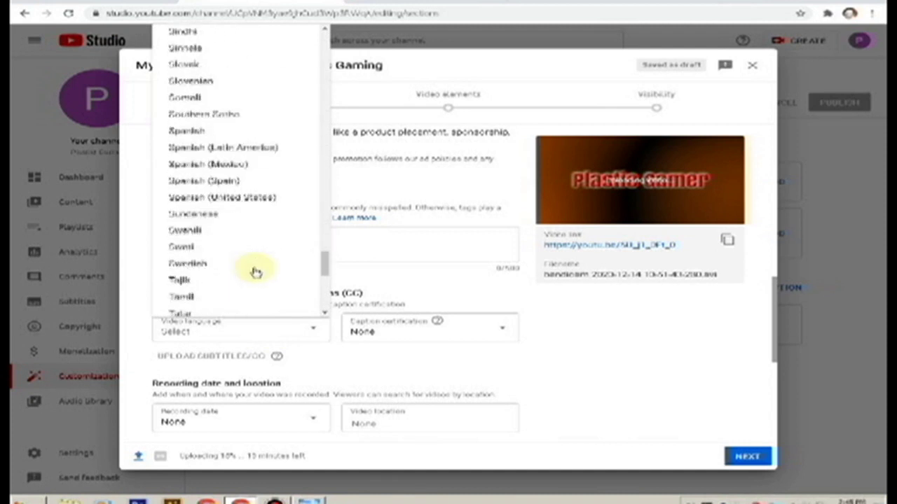
{"action": "left_click", "coordinate": [198, 203]}
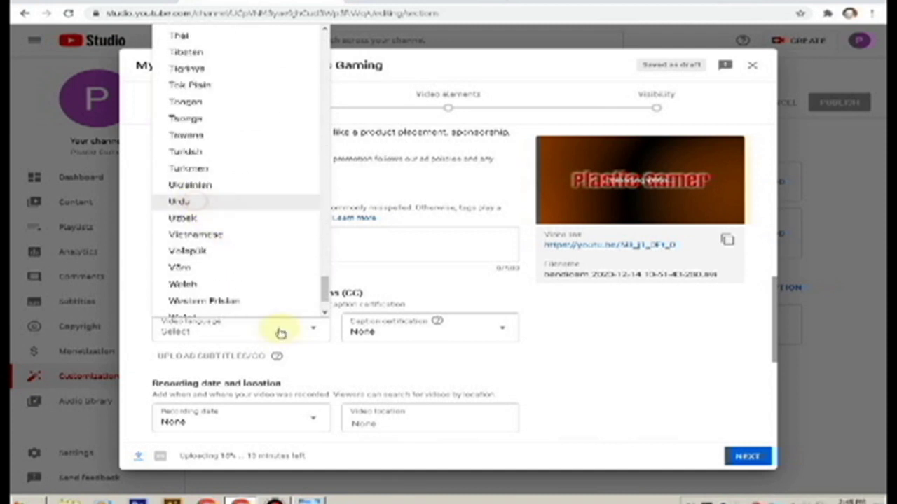
{"action": "left_click", "coordinate": [383, 334]}
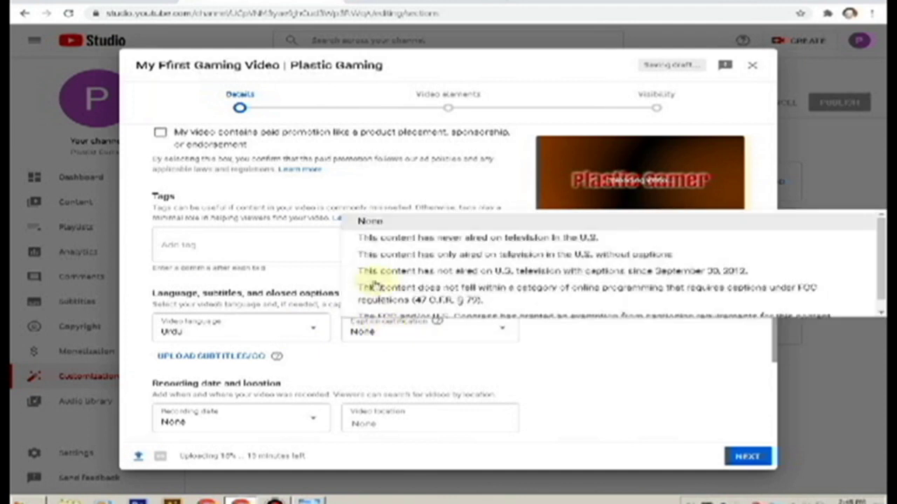
{"action": "left_click", "coordinate": [442, 241]}
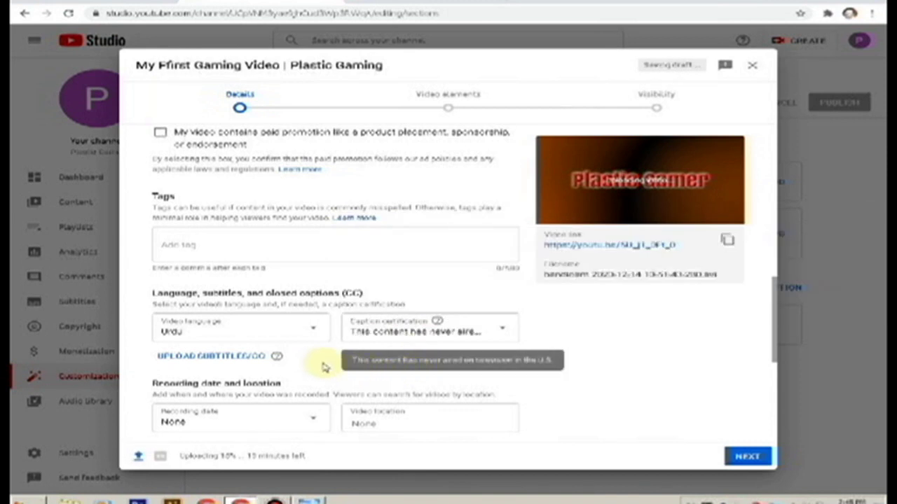
Set the recording date to Dec 14, 2020 and the video location to Karachi, Pakistan.
{"action": "scroll", "coordinate": [342, 361], "scroll_direction": "down", "scroll_amount": 2}
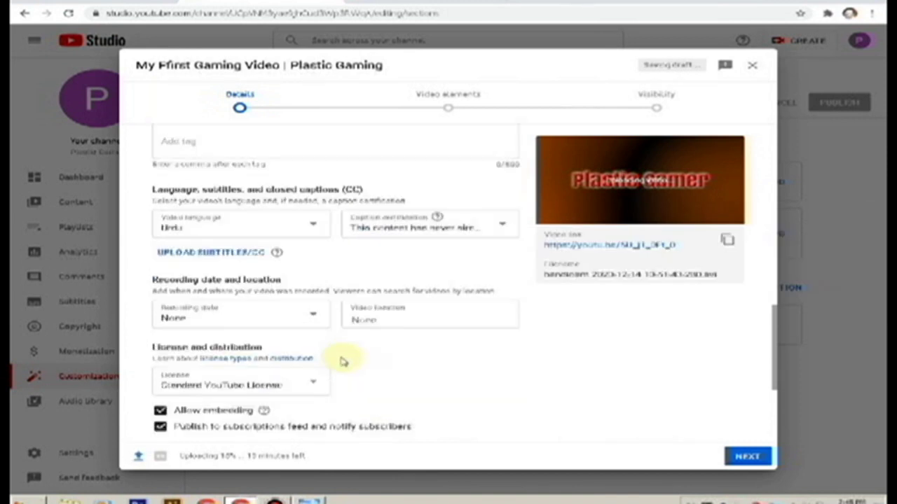
{"action": "left_click", "coordinate": [302, 322]}
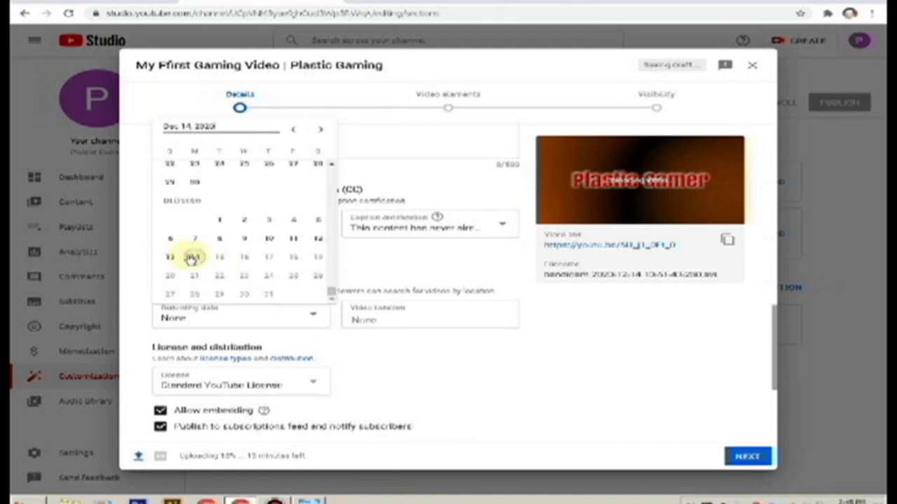
{"action": "left_click", "coordinate": [192, 259]}
{"action": "left_click", "coordinate": [411, 319]}
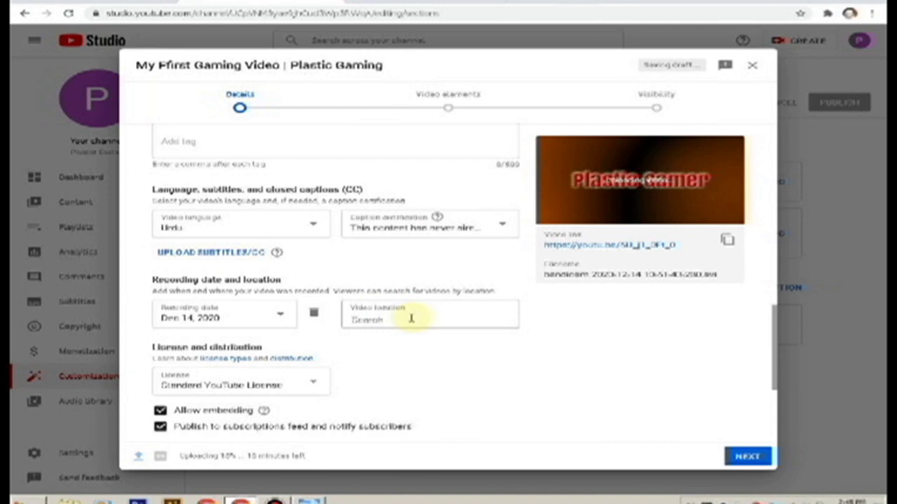
{"action": "type", "text": "Karachi"}
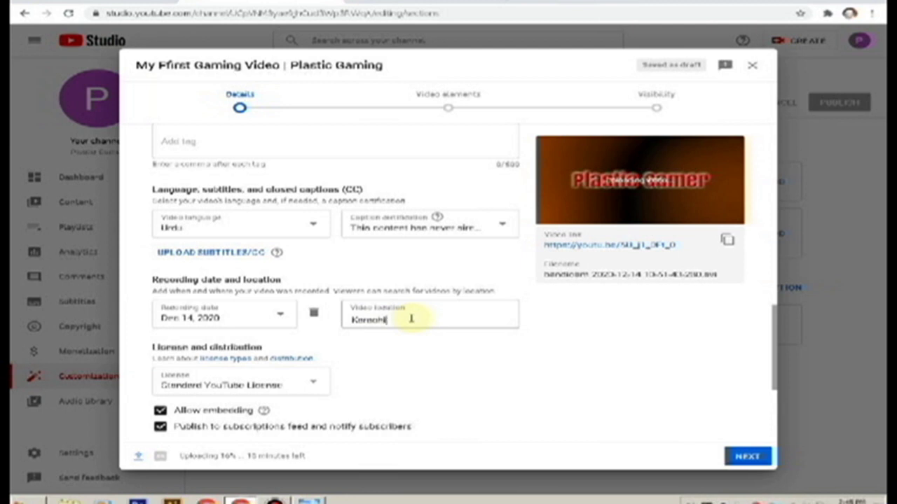
{"action": "type", "text": " Pakist"}
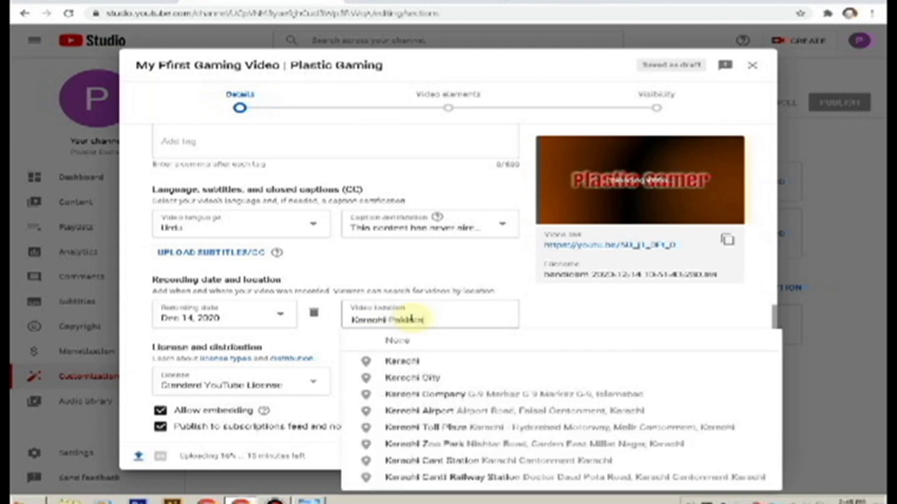
{"action": "type", "text": "an"}
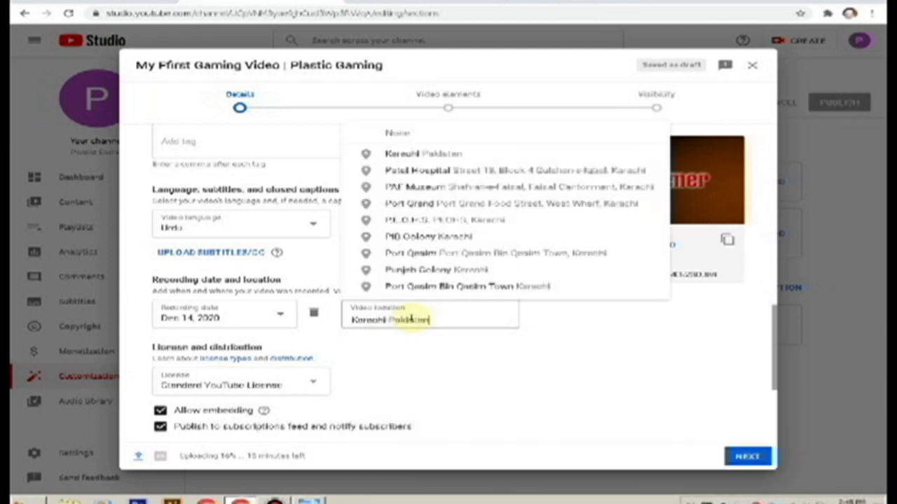
{"action": "left_click", "coordinate": [392, 155]}
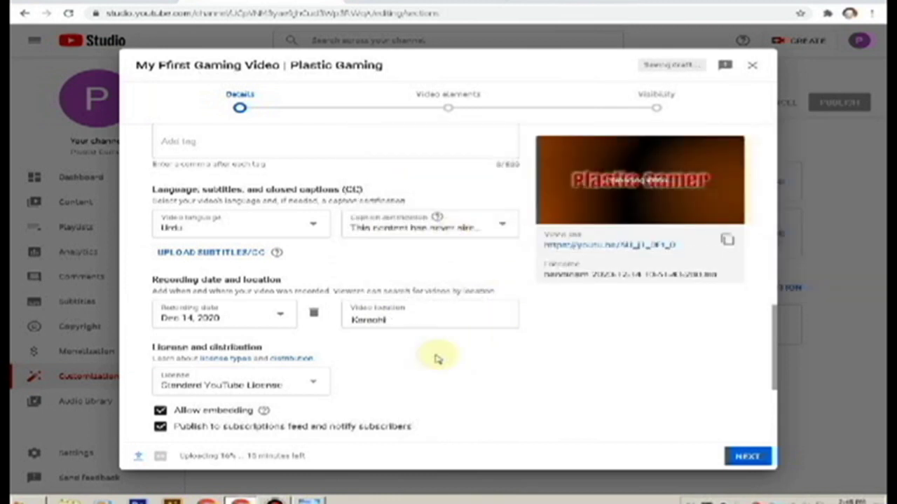
{"action": "scroll", "coordinate": [435, 357], "scroll_direction": "down", "scroll_amount": 2}
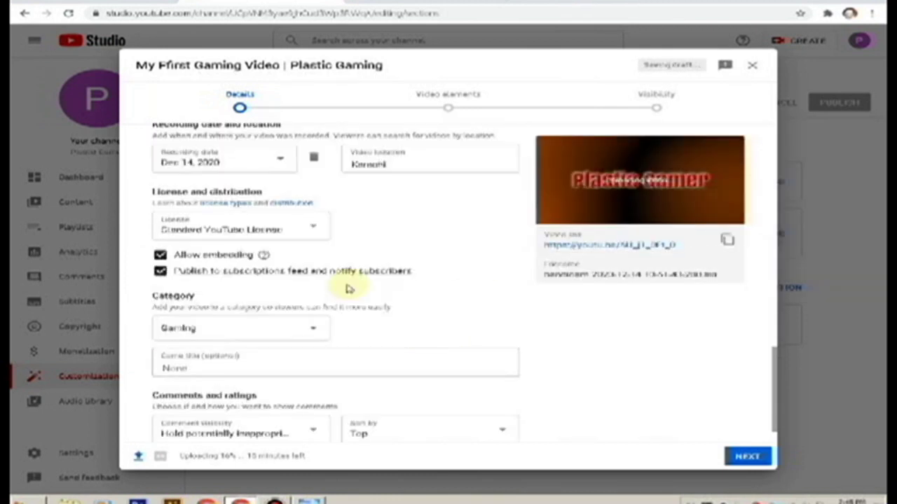
Review the available video categories and choose Gaming as the category.
{"action": "left_click", "coordinate": [318, 330]}
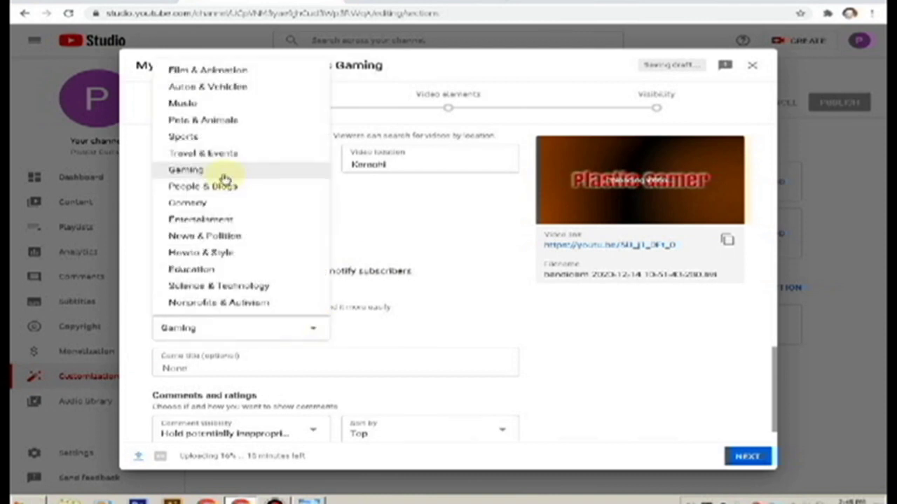
{"action": "left_click", "coordinate": [396, 219]}
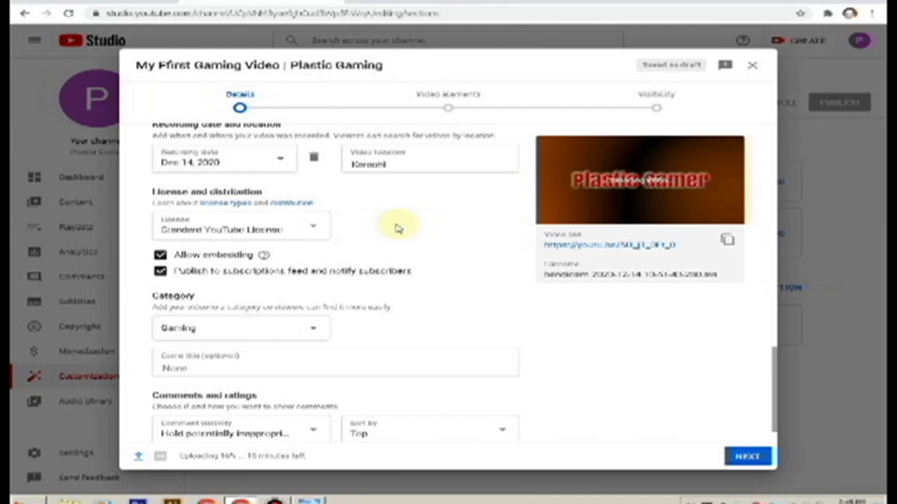
{"action": "left_click", "coordinate": [315, 333]}
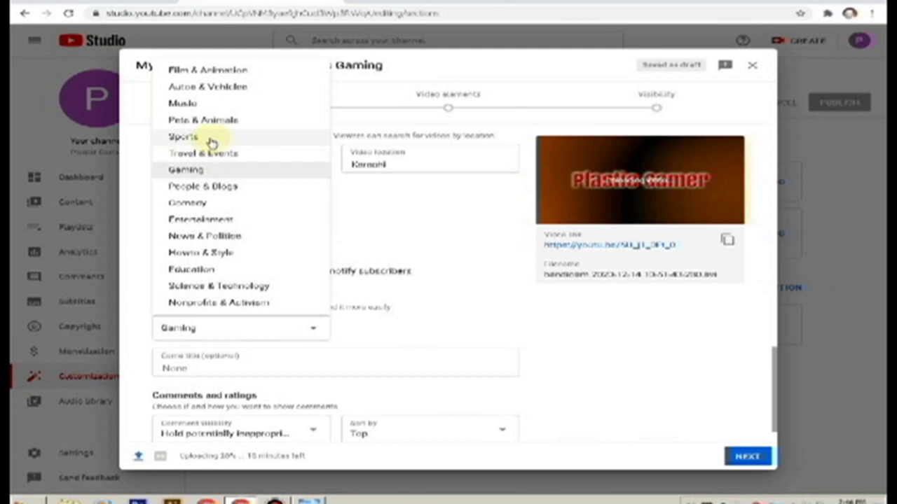
{"action": "left_click", "coordinate": [200, 171]}
Search the game titles for "minecraft 2019" and choose Minecraft Earth 2019 as the video's game title.
{"action": "left_click", "coordinate": [278, 363]}
{"action": "type", "text": "minecraft"}
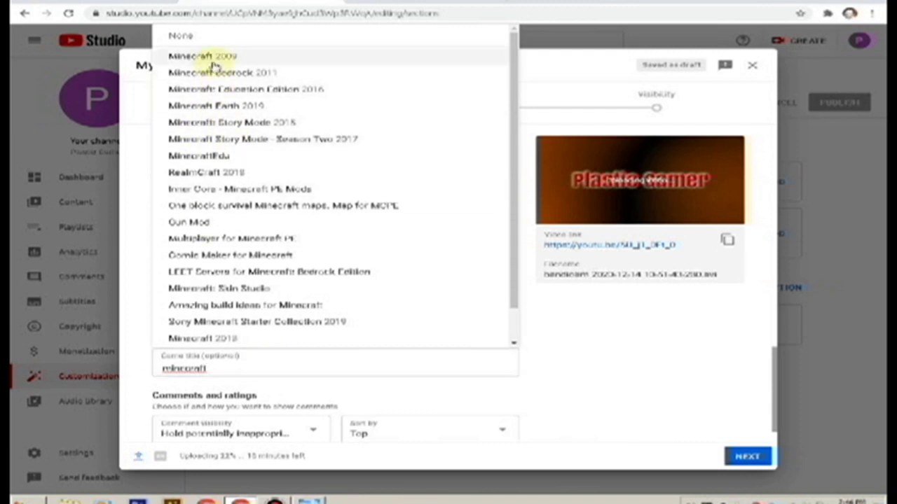
{"action": "type", "text": "202"}
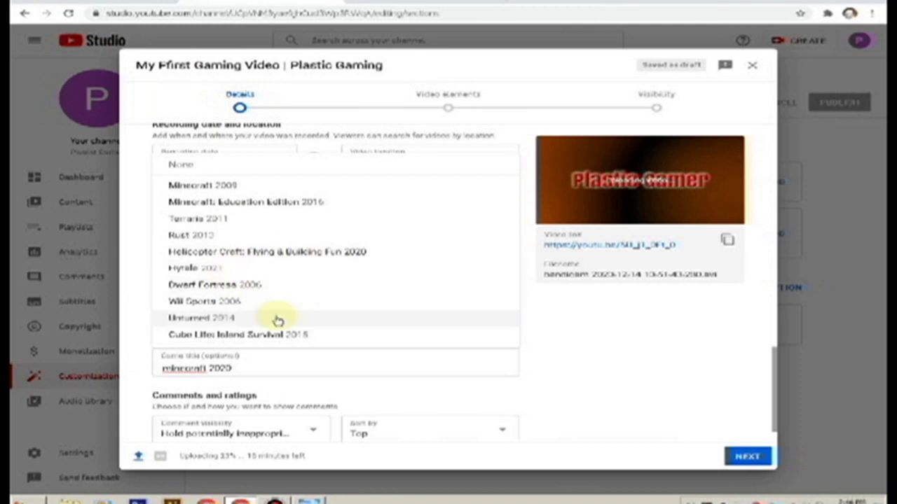
{"action": "key", "text": "BackSpace"}
{"action": "type", "text": "19"}
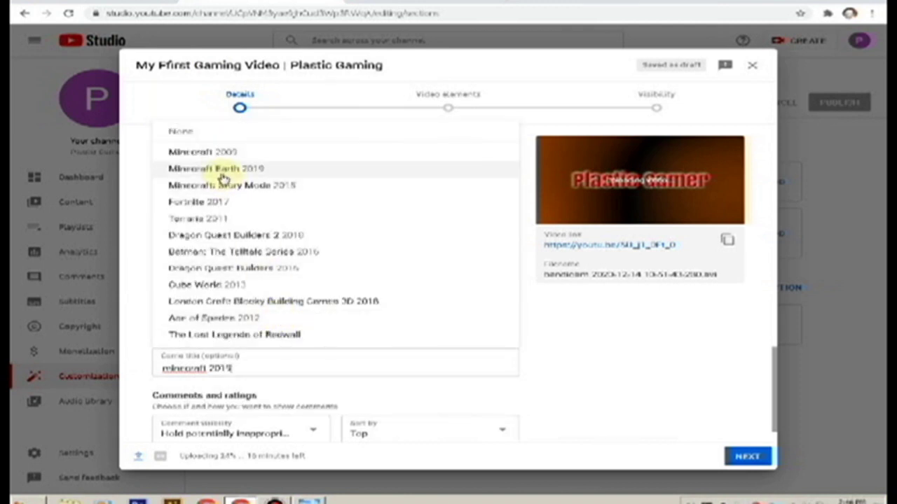
{"action": "left_click", "coordinate": [225, 170]}
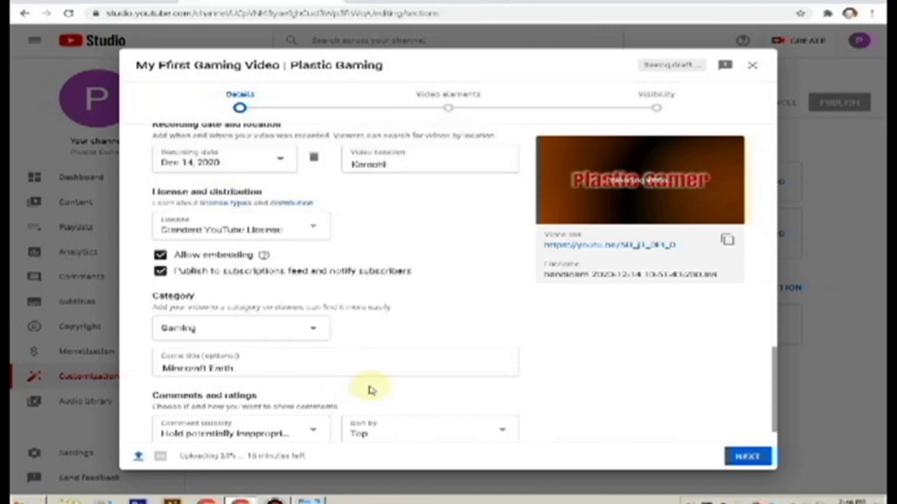
Review the comment visibility choices and select "Hold potentially inappropriate comments for review".
{"action": "scroll", "coordinate": [537, 387], "scroll_direction": "down", "scroll_amount": 1}
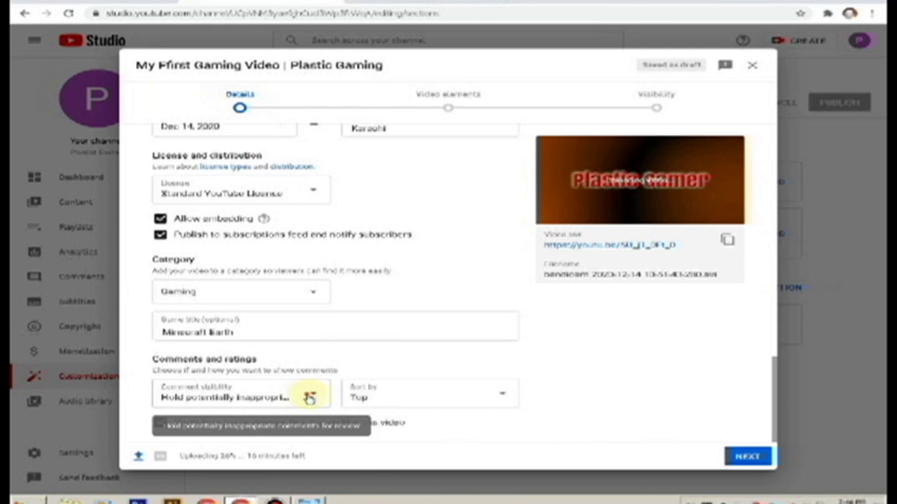
{"action": "left_click", "coordinate": [309, 397]}
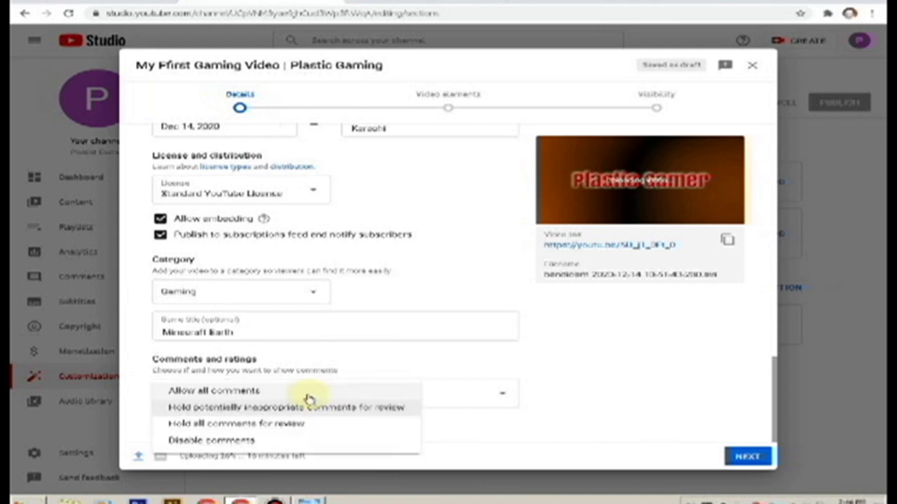
{"action": "left_click", "coordinate": [380, 407]}
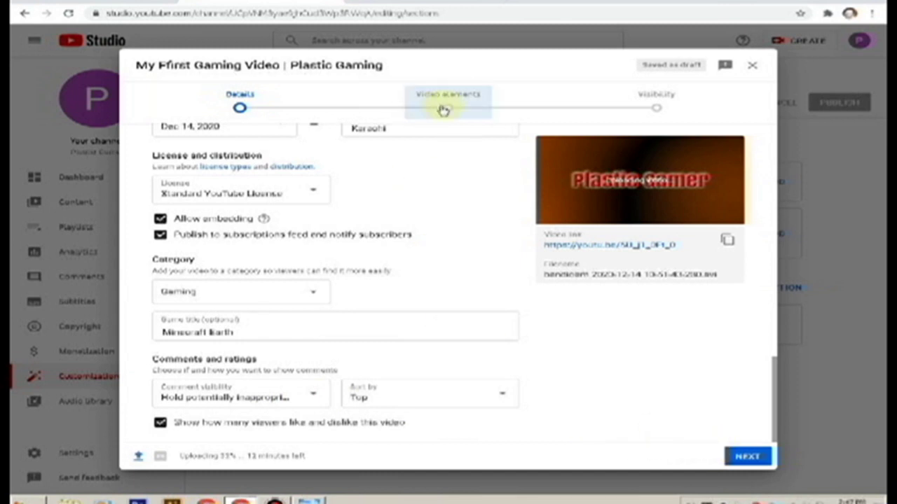
Go past the video elements to the visibility stage and set the video's visibility to Public.
{"action": "left_click", "coordinate": [447, 112]}
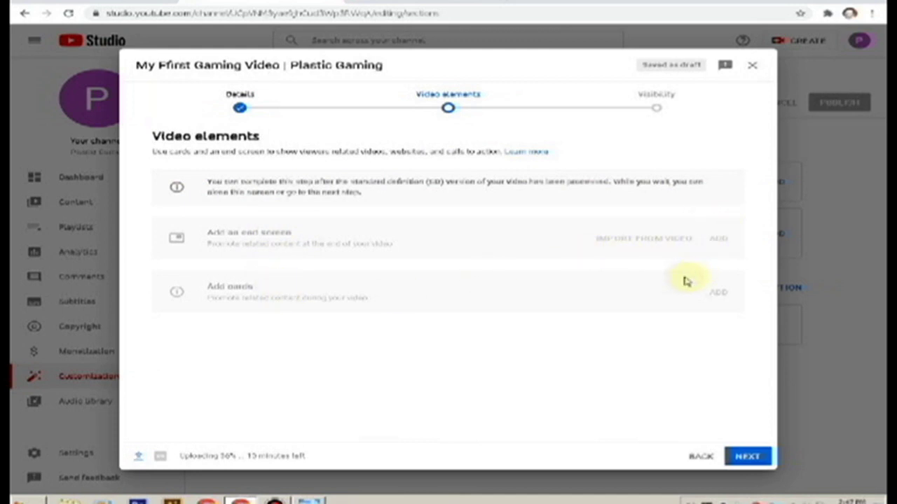
{"action": "left_click", "coordinate": [651, 108]}
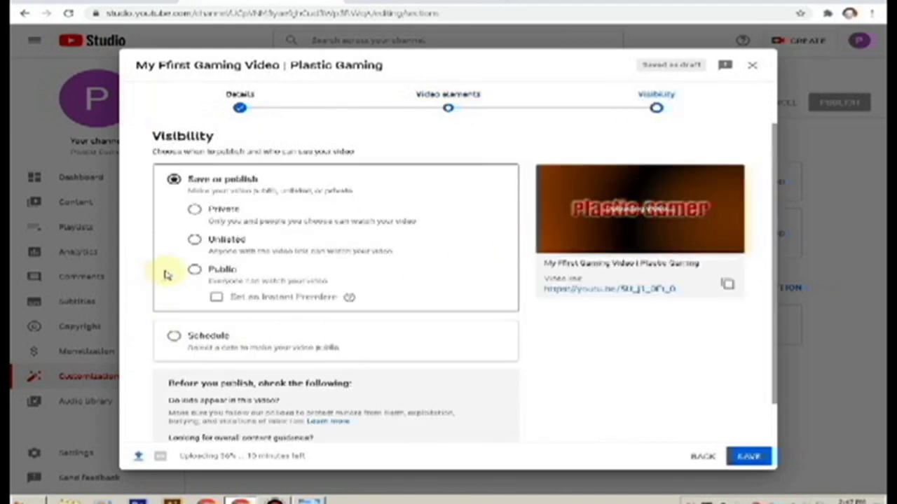
{"action": "left_click", "coordinate": [212, 270]}
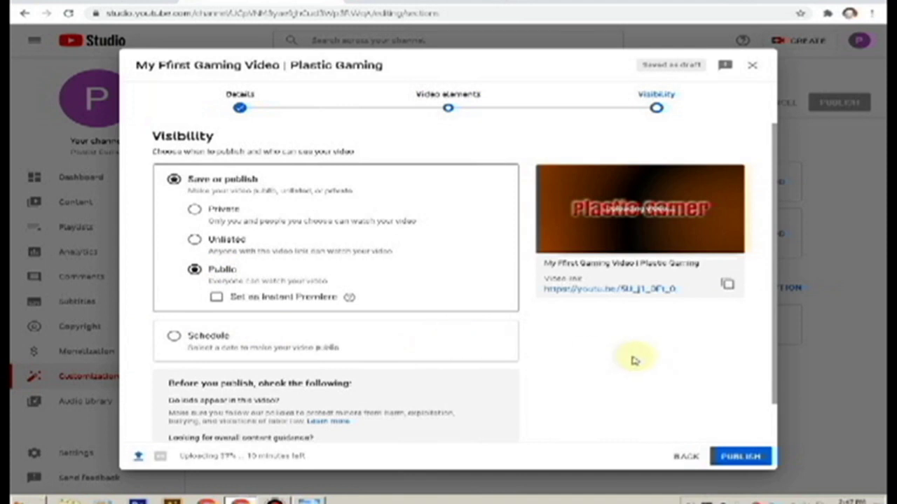
{"action": "scroll", "coordinate": [629, 361], "scroll_direction": "down", "scroll_amount": 1}
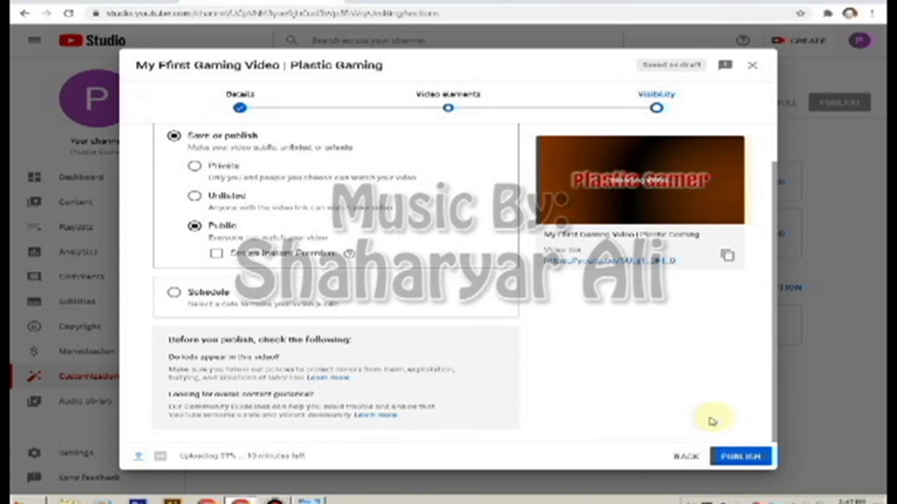
{"action": "left_click", "coordinate": [739, 457]}
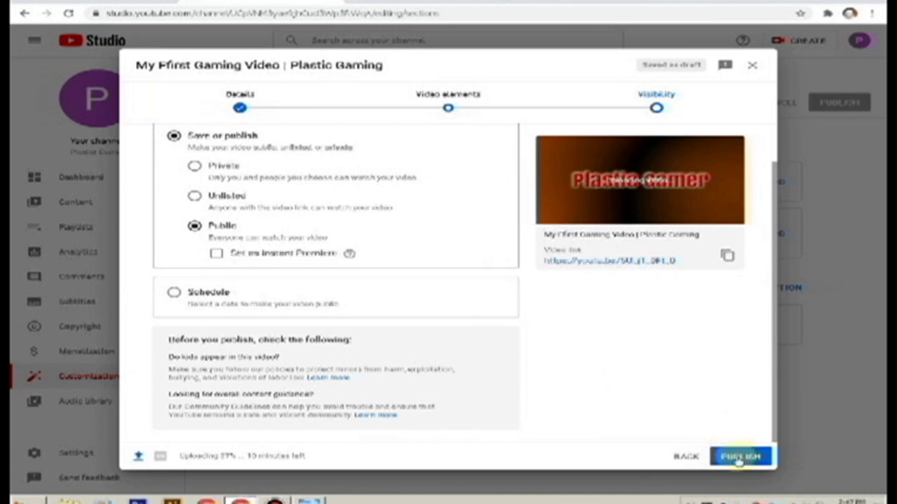
{"action": "scroll", "coordinate": [231, 175], "scroll_direction": "up", "scroll_amount": 1}
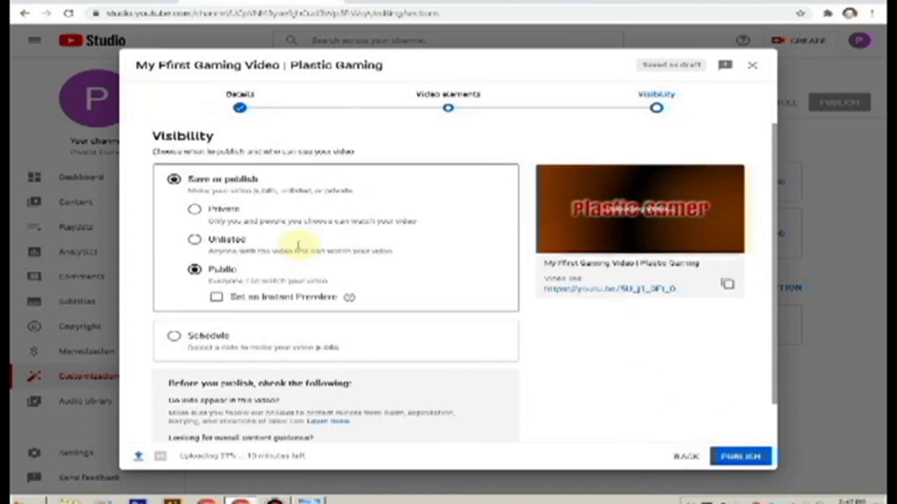
Return to the video details and reveal the additional options, including the Tags section.
{"action": "left_click", "coordinate": [239, 107]}
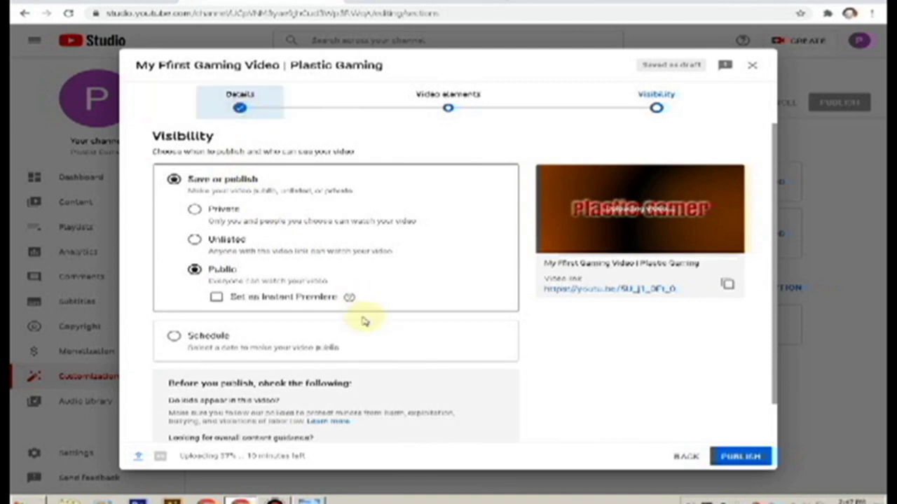
{"action": "scroll", "coordinate": [311, 296], "scroll_direction": "down", "scroll_amount": 4}
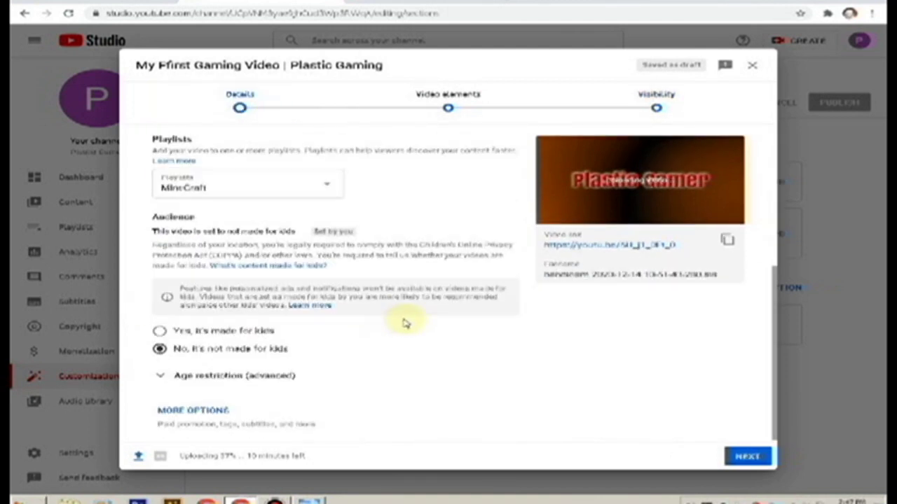
{"action": "left_click", "coordinate": [214, 407]}
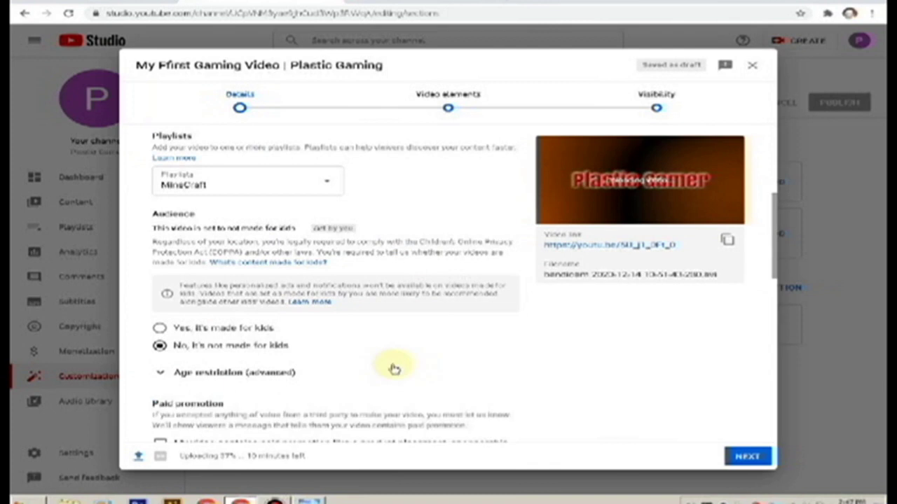
{"action": "scroll", "coordinate": [394, 368], "scroll_direction": "down", "scroll_amount": 5}
{"action": "scroll", "coordinate": [396, 371], "scroll_direction": "down", "scroll_amount": 4}
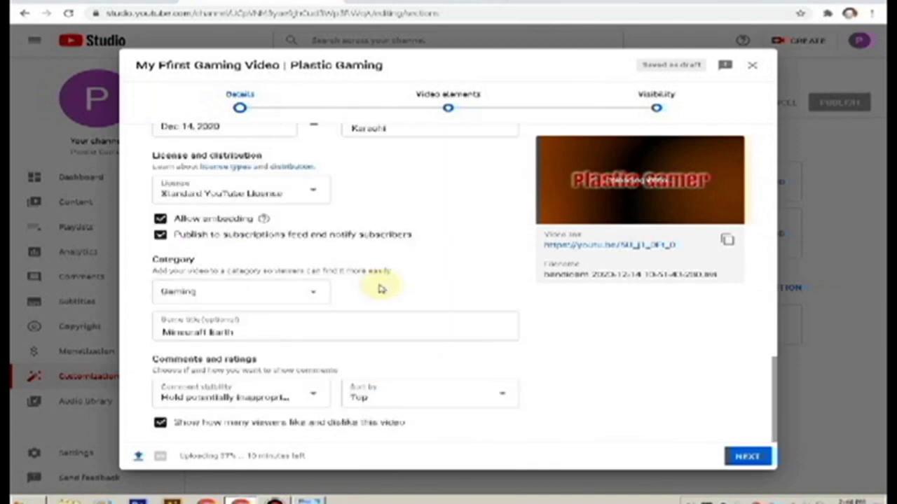
{"action": "scroll", "coordinate": [381, 285], "scroll_direction": "up", "scroll_amount": 5}
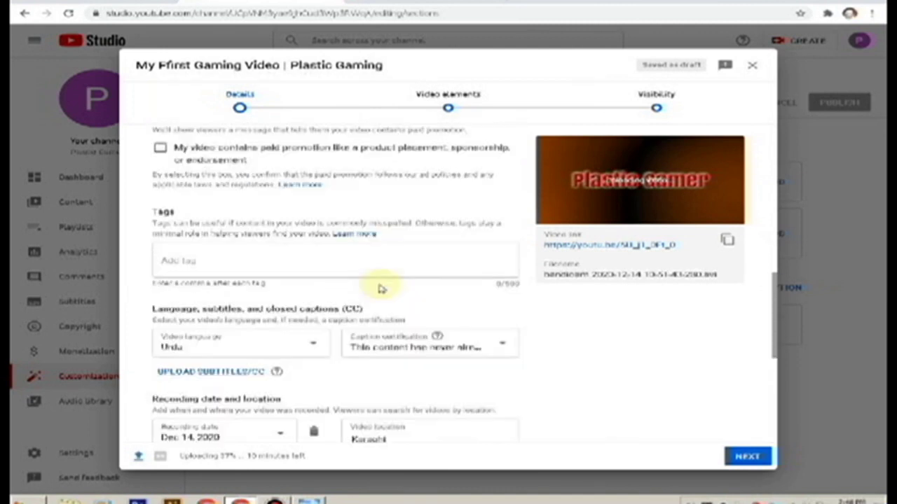
Add the tags "mine", "craft", "minecraft" and "minecraft 2019" to the video.
{"action": "left_click", "coordinate": [350, 257]}
{"action": "type", "text": "mine"}
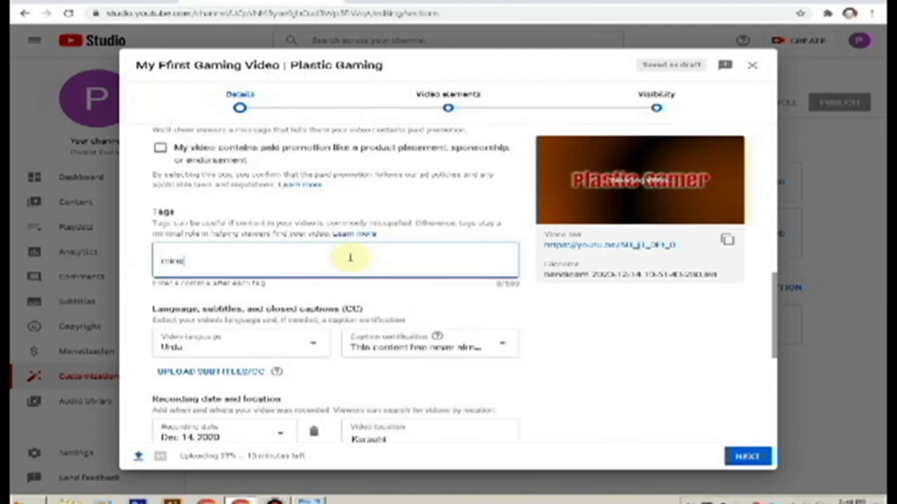
{"action": "type", "text": ", craft"}
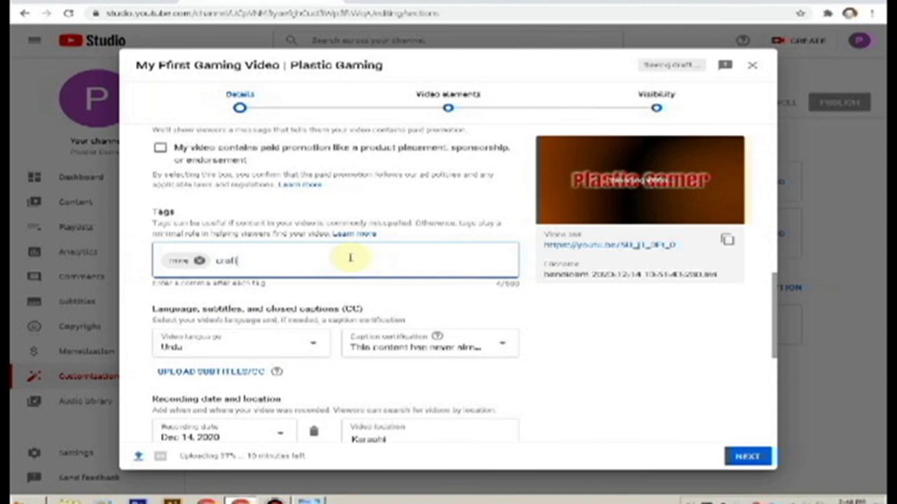
{"action": "type", "text": ", mine"}
{"action": "type", "text": "craft, min"}
{"action": "type", "text": "ecraft"}
{"action": "double_click", "coordinate": [350, 258]}
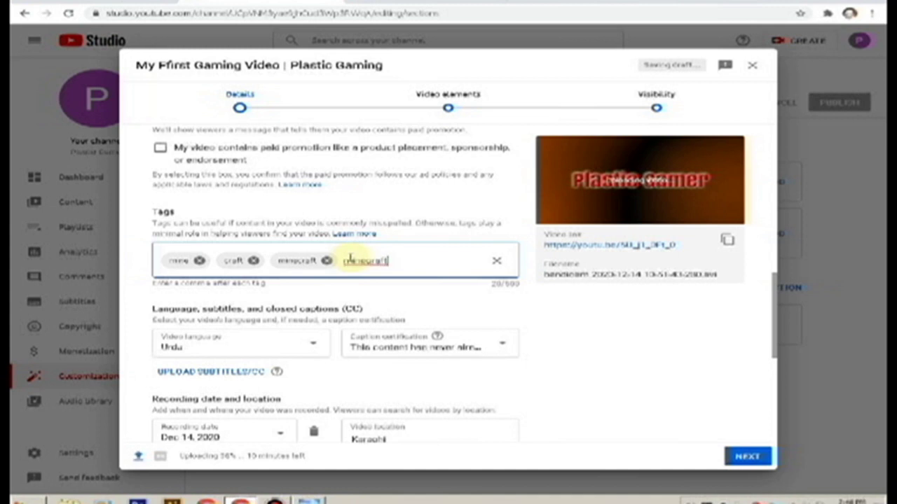
{"action": "type", "text": "2019"}
{"action": "key", "text": "comma"}
Add the tags "earth" and "duckybhai" to the video.
{"action": "type", "text": "mine"}
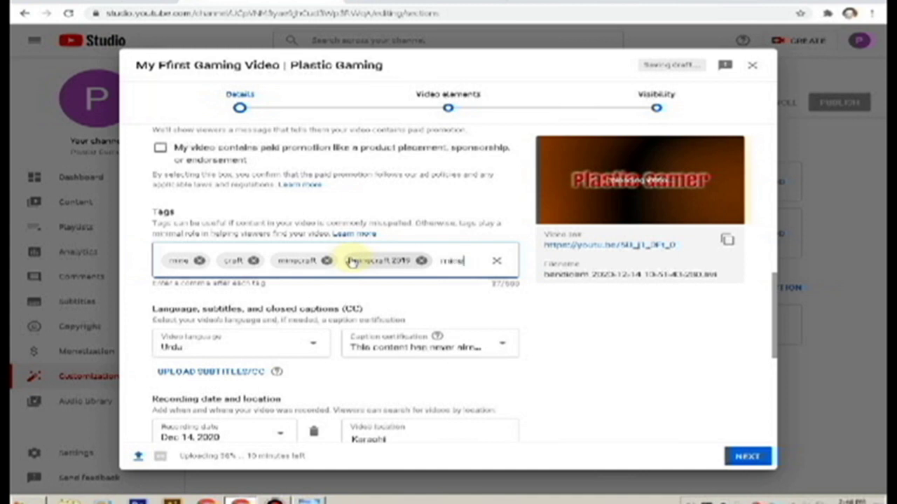
{"action": "key", "text": "BackSpace"}
{"action": "type", "text": "d-"}
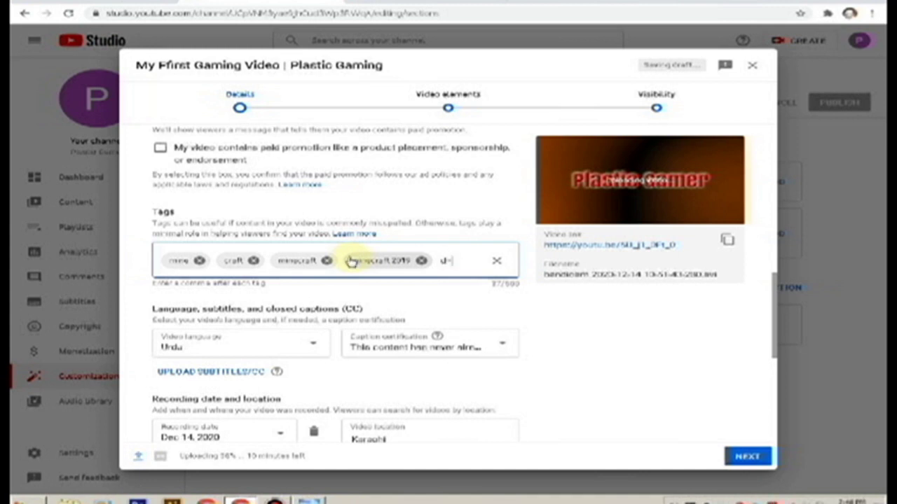
{"action": "key", "text": "BackSpace"}
{"action": "type", "text": "earth"}
{"action": "key", "text": "comma"}
{"action": "type", "text": "duckybhai"}
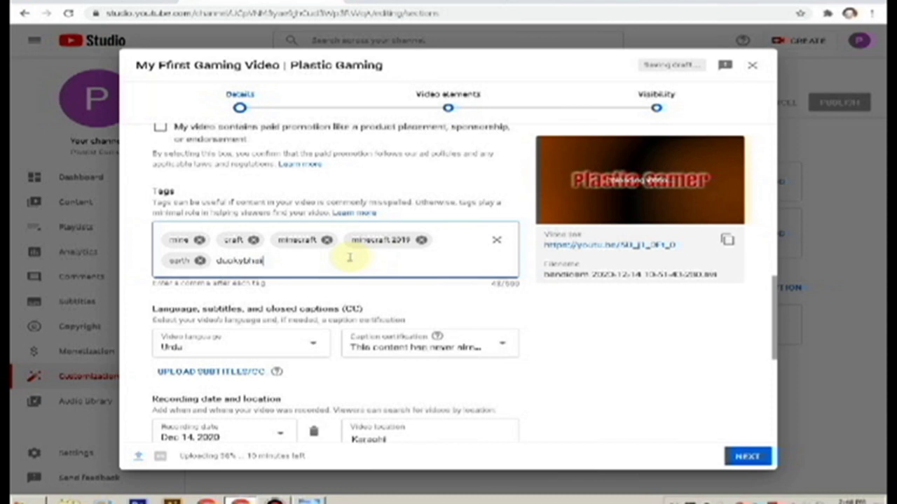
{"action": "key", "text": "comma"}
Add the tag "khujlee family" to the video.
{"action": "type", "text": "h"}
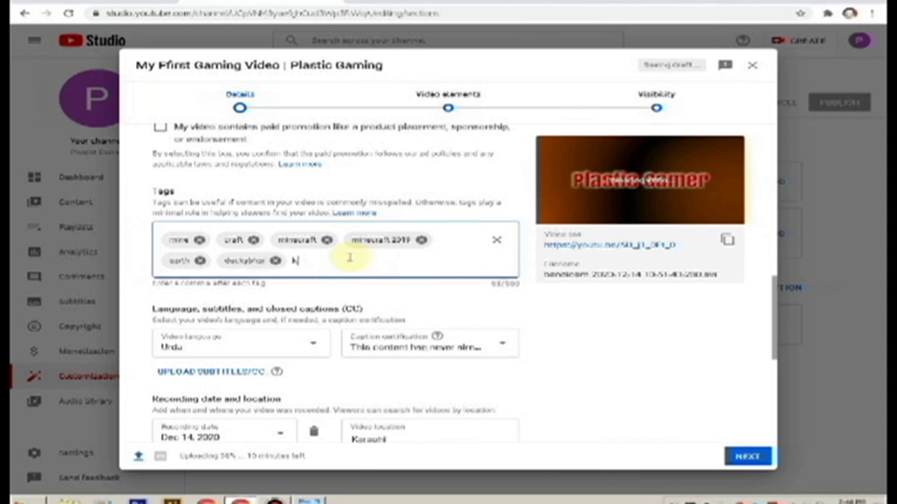
{"action": "type", "text": "ualyas"}
{"action": "key", "text": "BackSpace"}
{"action": "key", "text": "BackSpace"}
{"action": "key", "text": "BackSpace"}
{"action": "type", "text": "es family"}
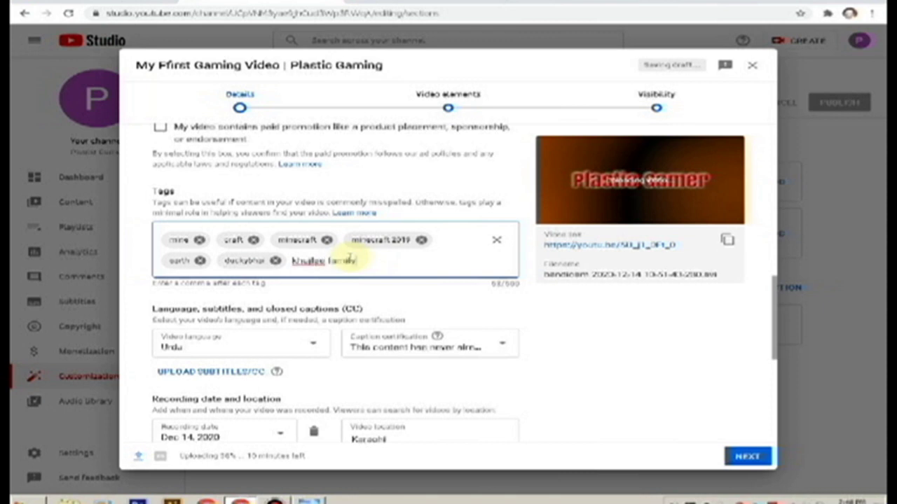
{"action": "key", "text": "Return"}
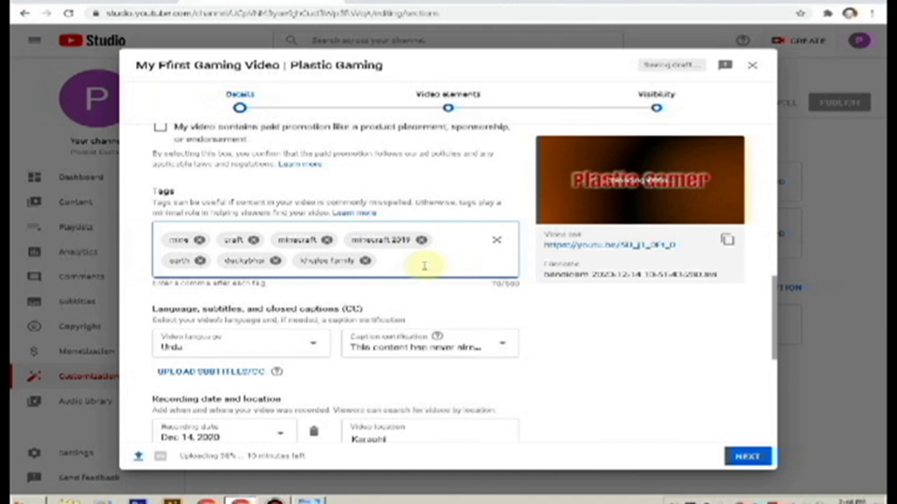
Add the channel-related tags "plasticgaming", "plastic gamer" and "plastic gamers" to the video.
{"action": "type", "text": "plasticga"}
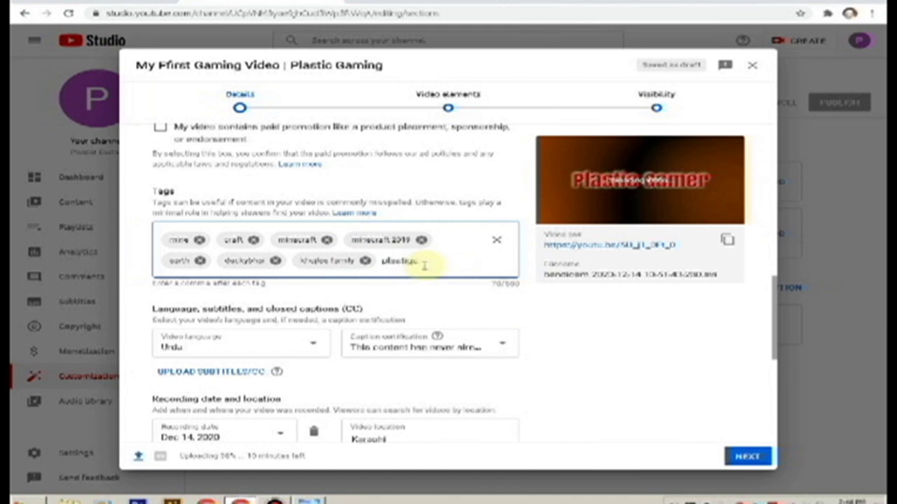
{"action": "type", "text": "gaming"}
{"action": "key", "text": "comma"}
{"action": "type", "text": "plastic gamer"}
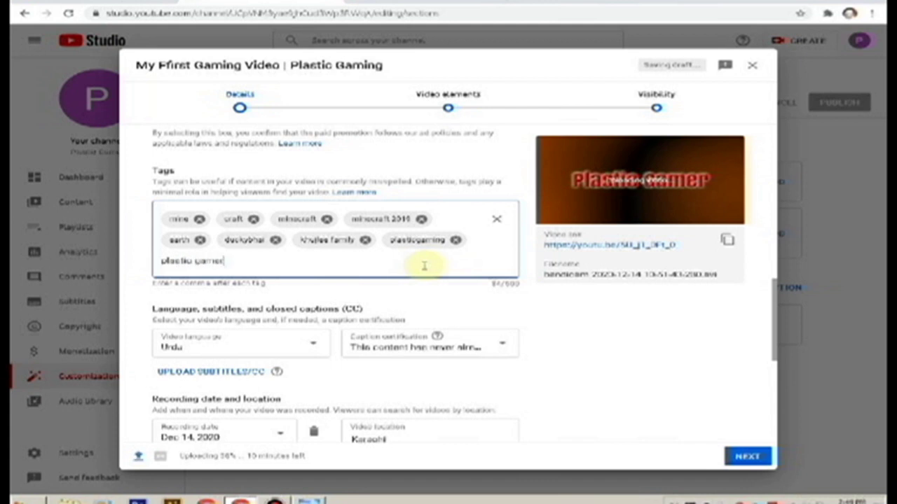
{"action": "key", "text": "comma"}
{"action": "type", "text": "plastic gamers,"}
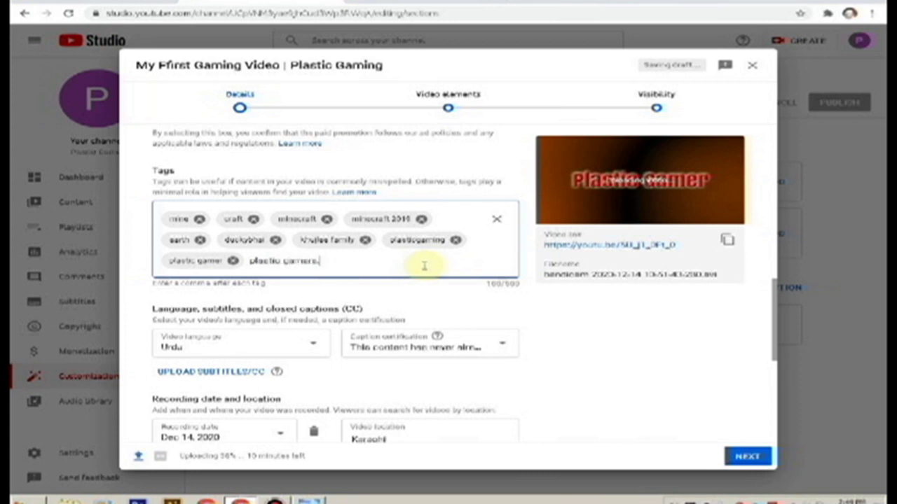
{"action": "key", "text": "comma"}
Add the tags "plastic", "game" and "gaming" to the video.
{"action": "type", "text": "plastic"}
{"action": "key", "text": "comma"}
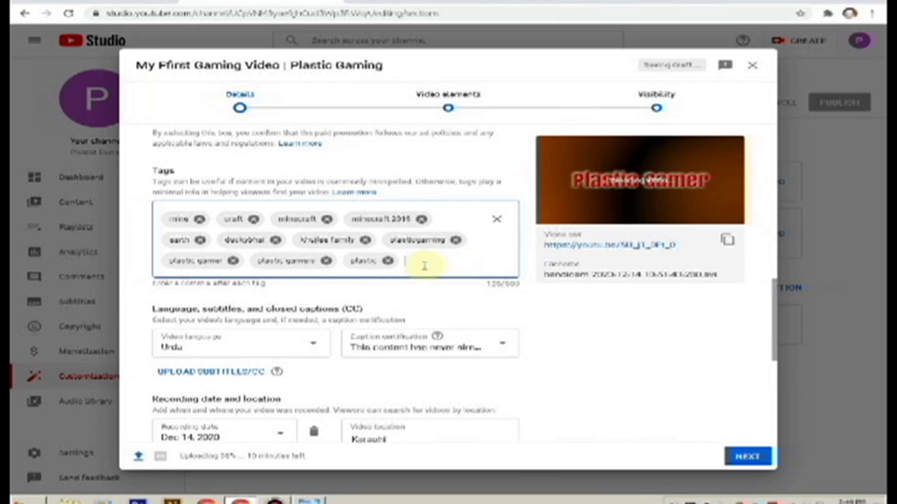
{"action": "type", "text": "gamer"}
{"action": "key", "text": "comma"}
{"action": "type", "text": "gaming"}
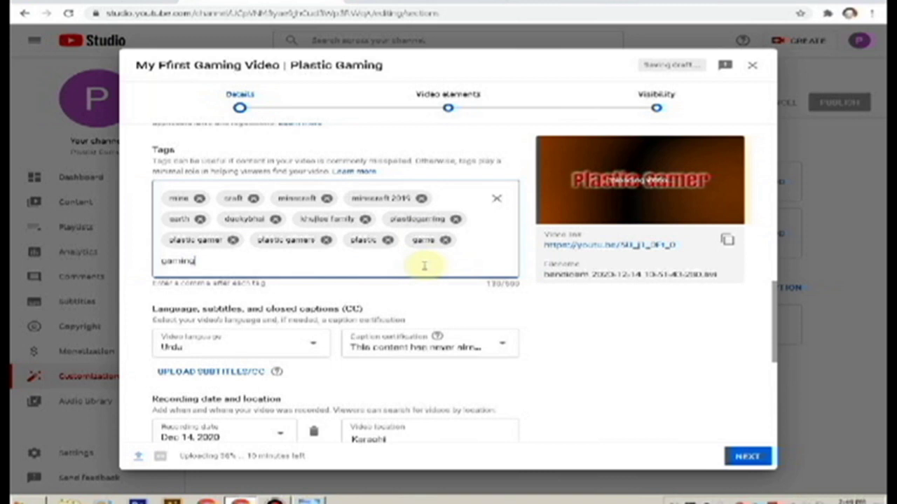
{"action": "key", "text": "comma"}
Add the tags "gamer", "gamers" and "gam" to the video.
{"action": "type", "text": "gamer"}
{"action": "key", "text": "comma"}
{"action": "type", "text": "gamers"}
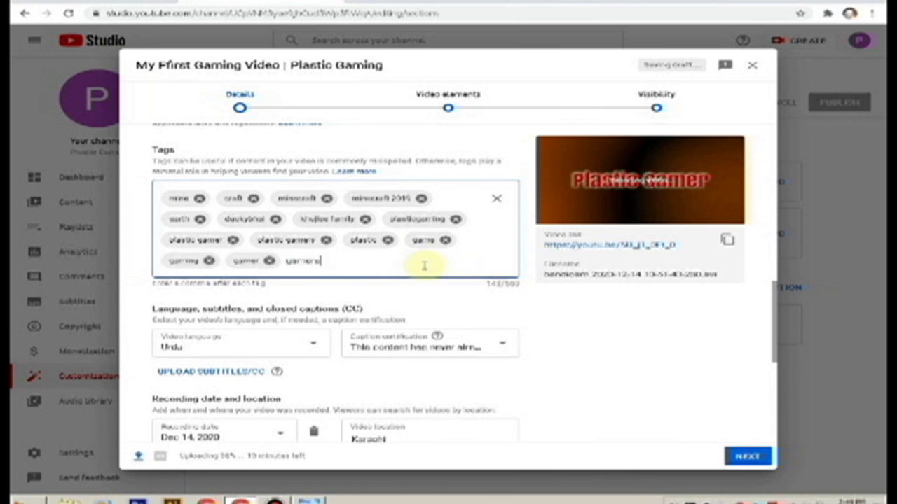
{"action": "key", "text": "comma"}
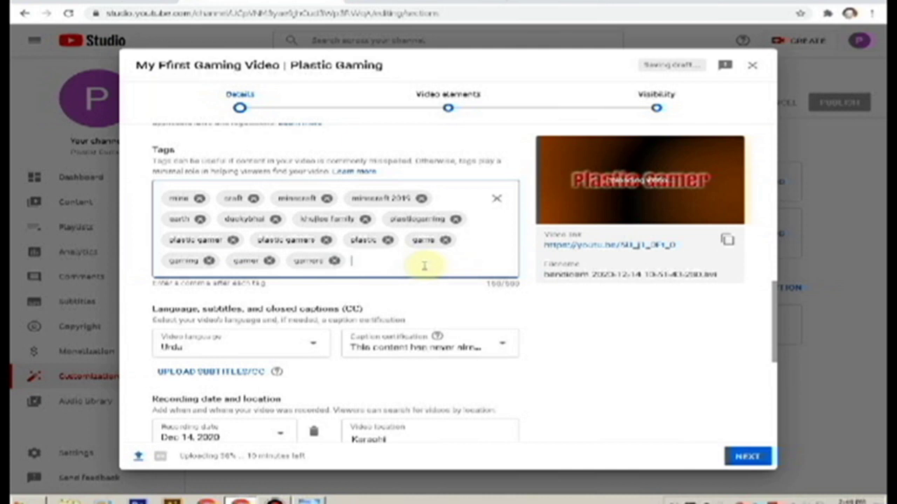
{"action": "type", "text": "gam"}
{"action": "key", "text": "comma"}
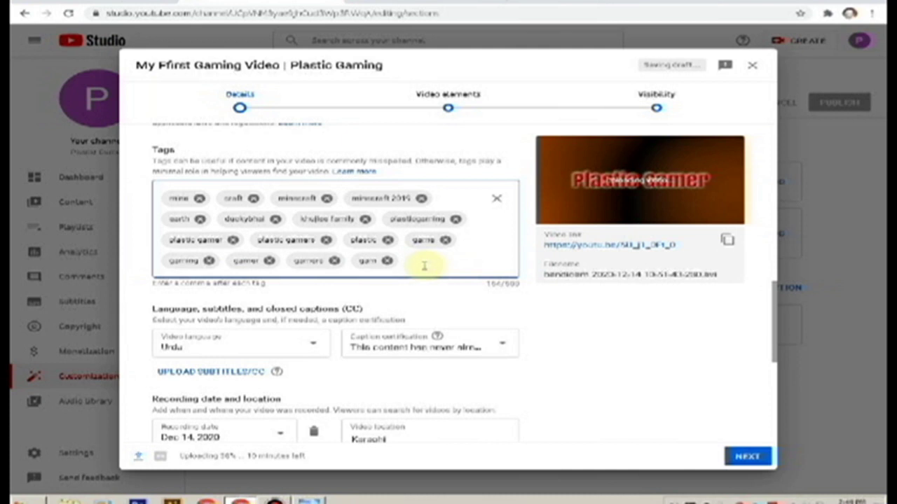
Try to add the tag "plastik" to the video, then turn it back into editable text.
{"action": "type", "text": "pl"}
{"action": "type", "text": "ay"}
{"action": "type", "text": "sta"}
{"action": "key", "text": "comma"}
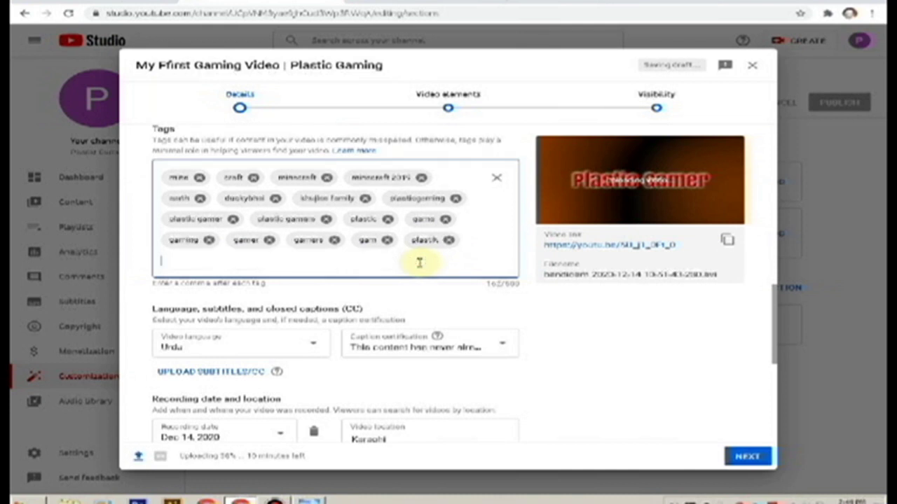
{"action": "key", "text": "BackSpace"}
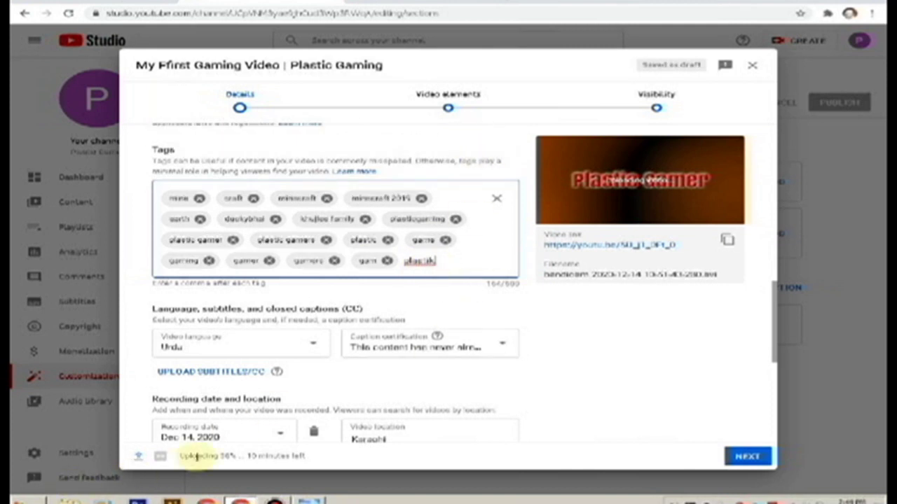
Close the gaming video's upload details and cancel its upload.
{"action": "left_click", "coordinate": [748, 457]}
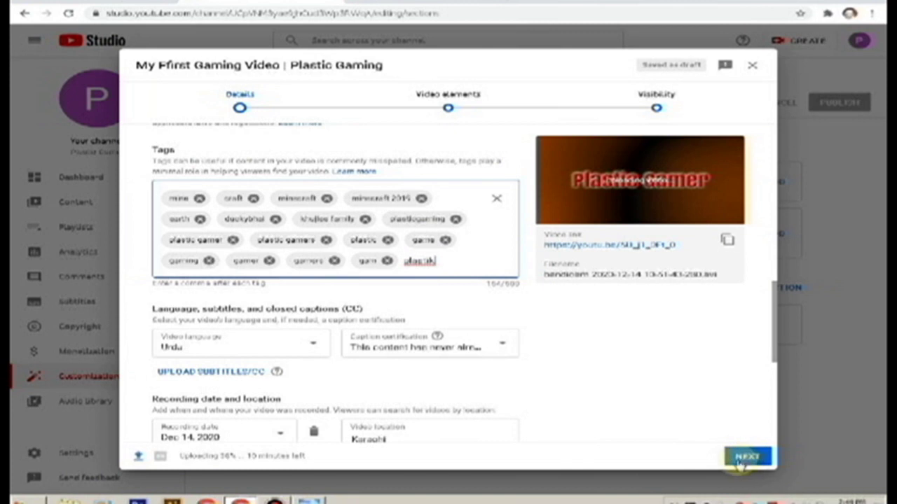
{"action": "left_click", "coordinate": [751, 68]}
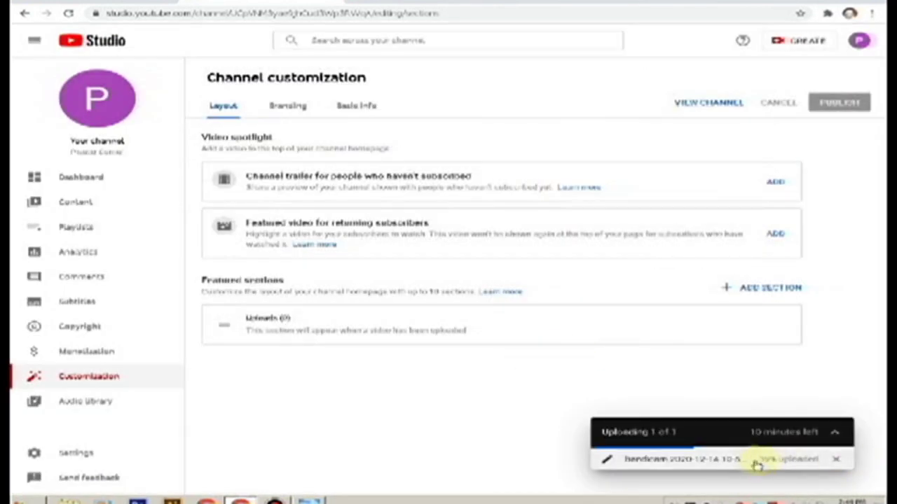
{"action": "left_click", "coordinate": [751, 432]}
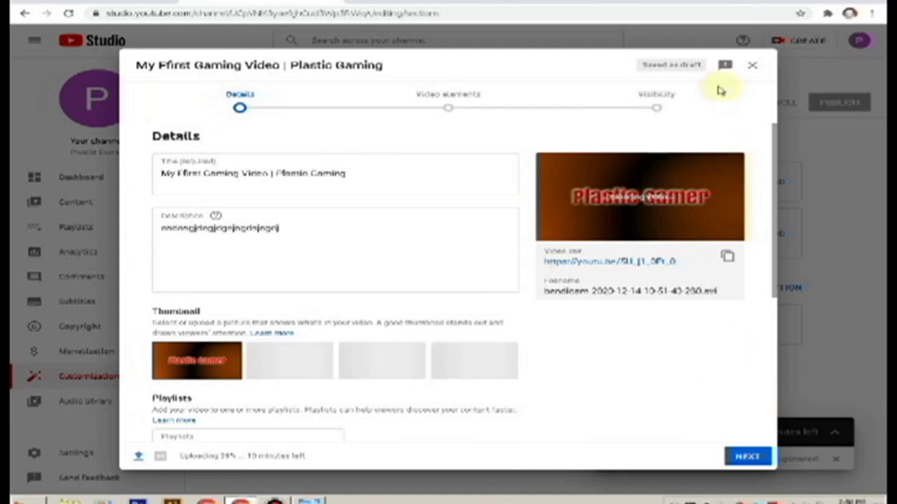
{"action": "left_click", "coordinate": [752, 68]}
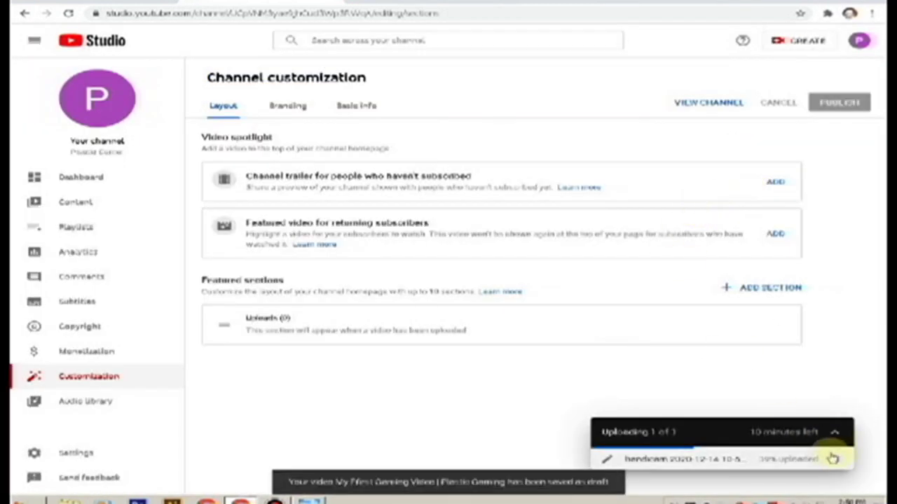
{"action": "left_click", "coordinate": [832, 459]}
{"action": "left_click", "coordinate": [520, 294]}
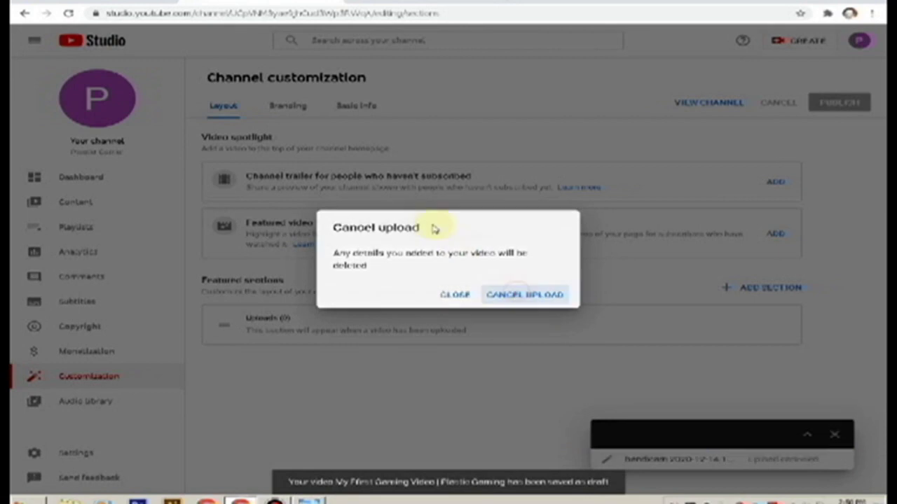
{"action": "left_click", "coordinate": [829, 103]}
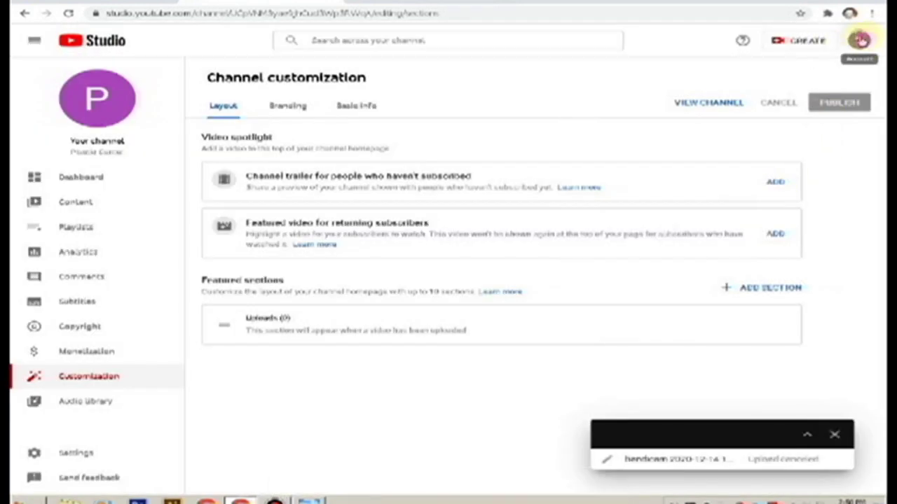
Switch from the Plastic Gamer account to the creator's established channel that already has published videos.
{"action": "left_click", "coordinate": [857, 42]}
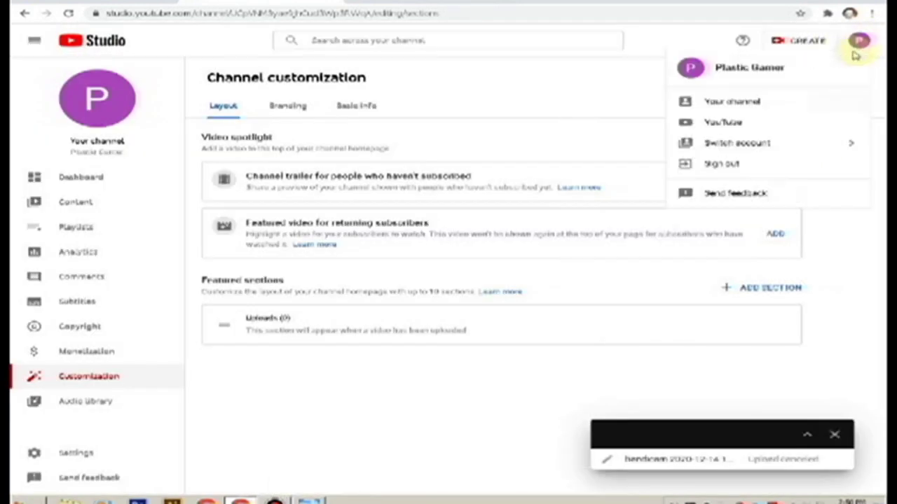
{"action": "left_click", "coordinate": [739, 143]}
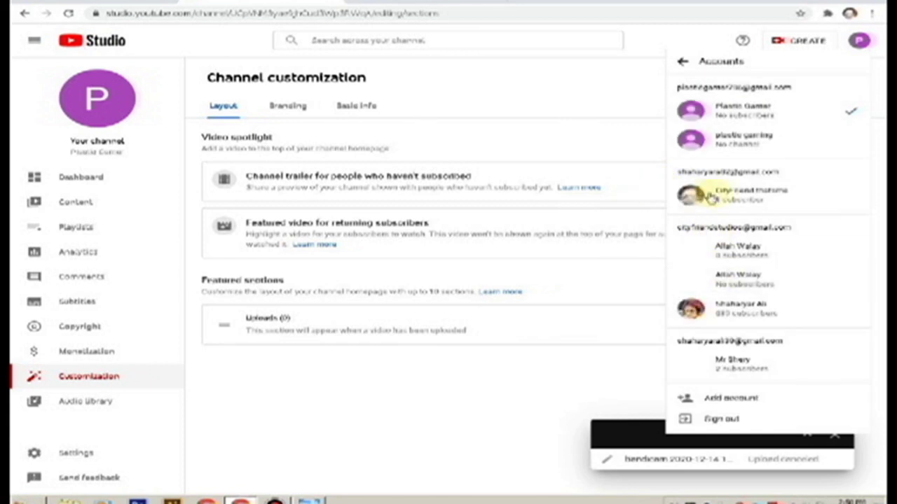
{"action": "left_click", "coordinate": [734, 309]}
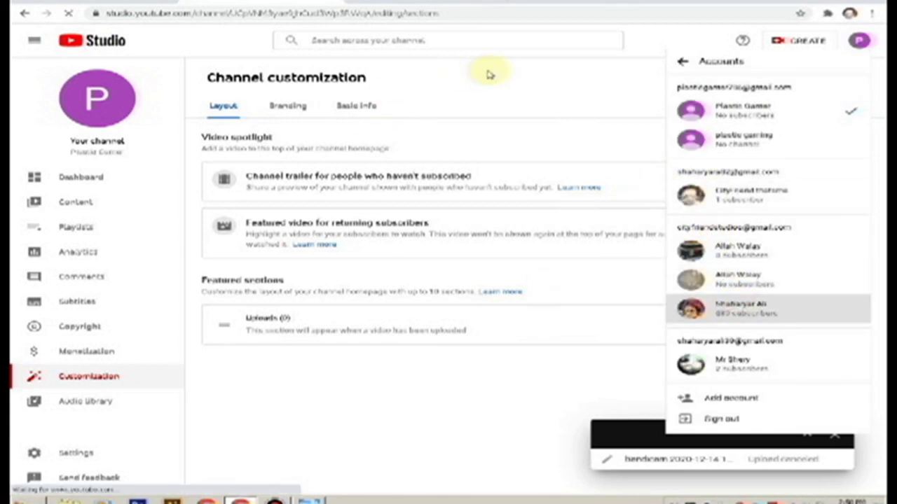
{"action": "left_click", "coordinate": [418, 3]}
{"action": "left_click", "coordinate": [123, 2]}
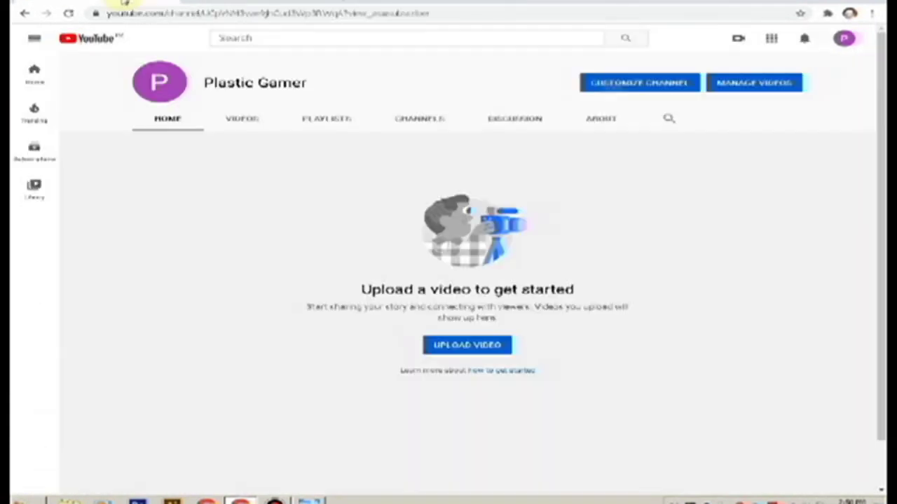
{"action": "left_click", "coordinate": [217, 3]}
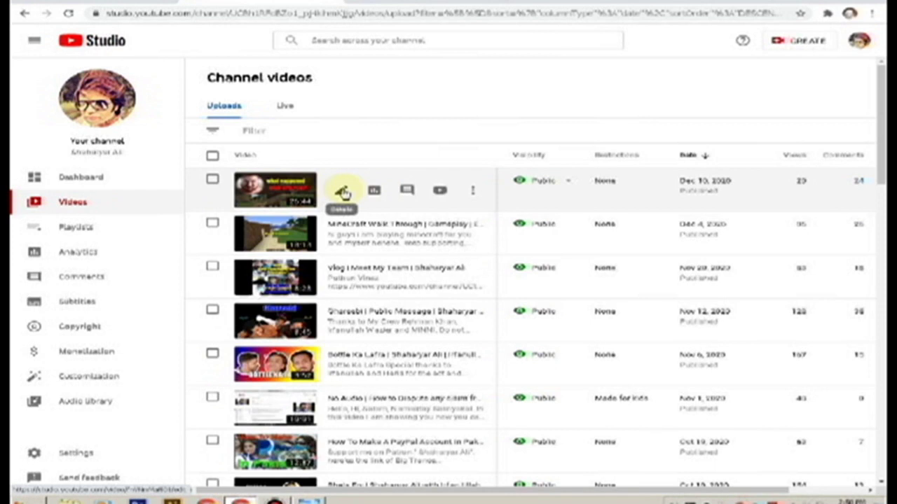
Open the details of the newest video and correct the misspelled first word of its title to "MineCraft".
{"action": "left_click", "coordinate": [343, 192]}
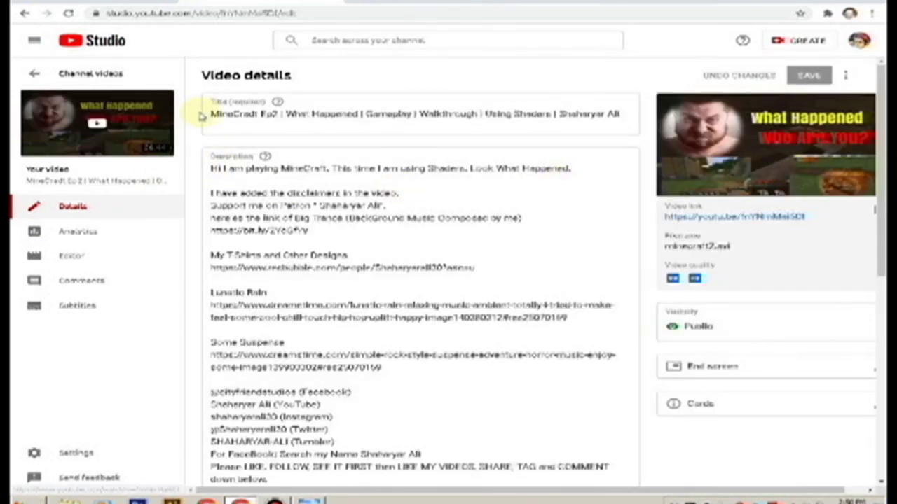
{"action": "left_click", "coordinate": [253, 114]}
{"action": "key", "text": "BackSpace"}
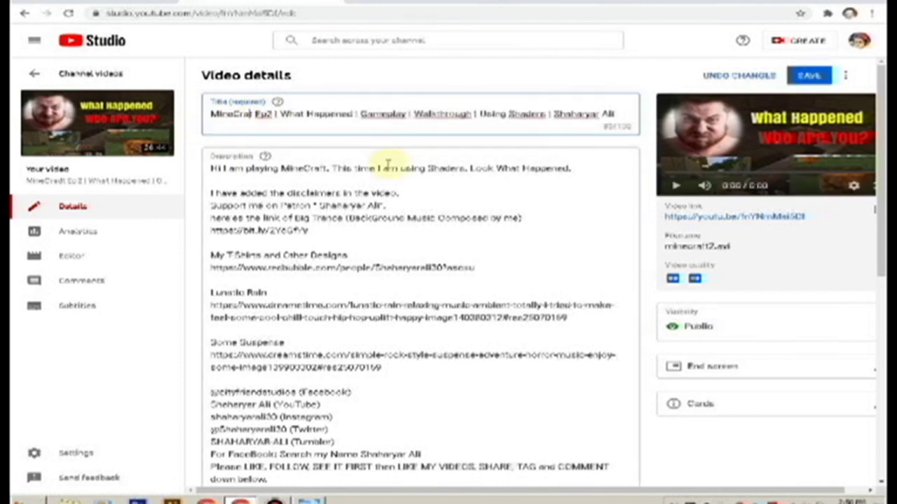
{"action": "key", "text": "BackSpace"}
{"action": "left_click", "coordinate": [334, 138]}
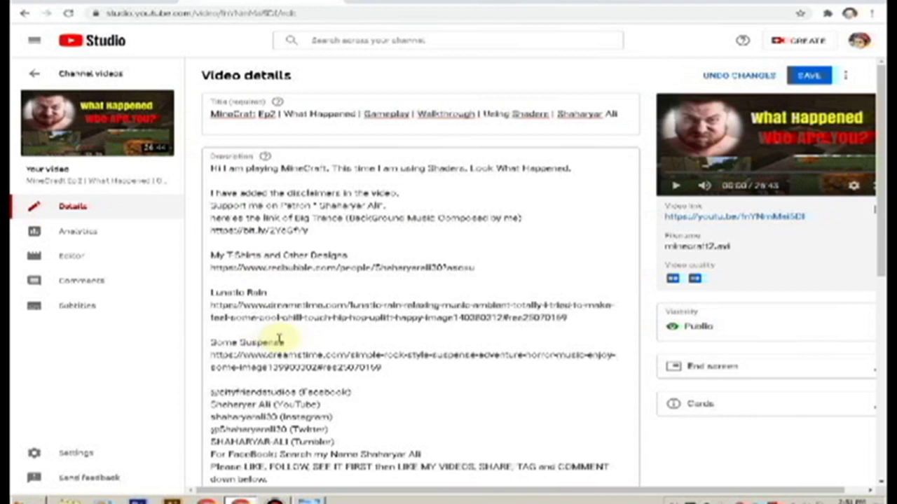
Open the end screen editor for the MineCraft Ep2 video.
{"action": "scroll", "coordinate": [284, 347], "scroll_direction": "down", "scroll_amount": 2}
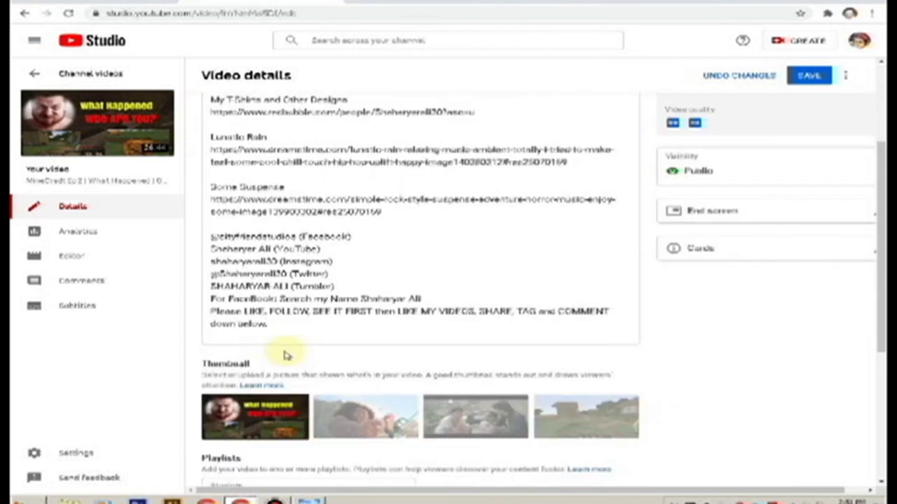
{"action": "scroll", "coordinate": [734, 295], "scroll_direction": "up", "scroll_amount": 1}
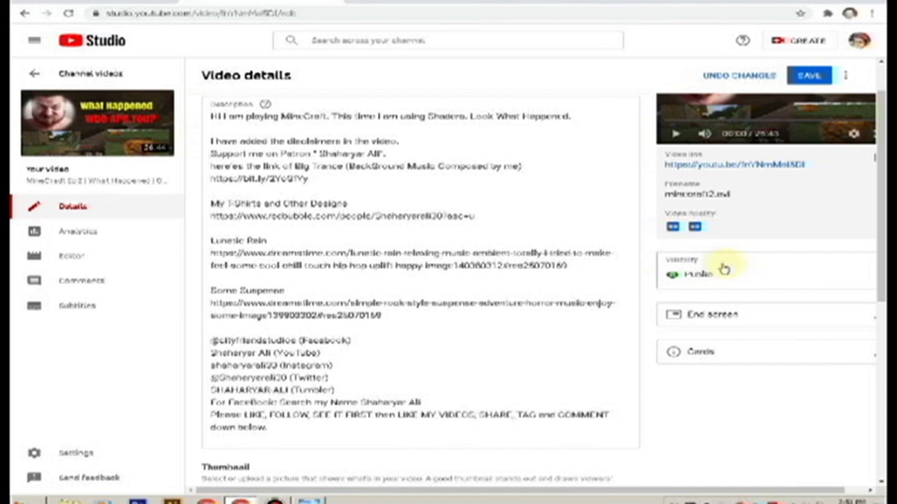
{"action": "left_click", "coordinate": [712, 316]}
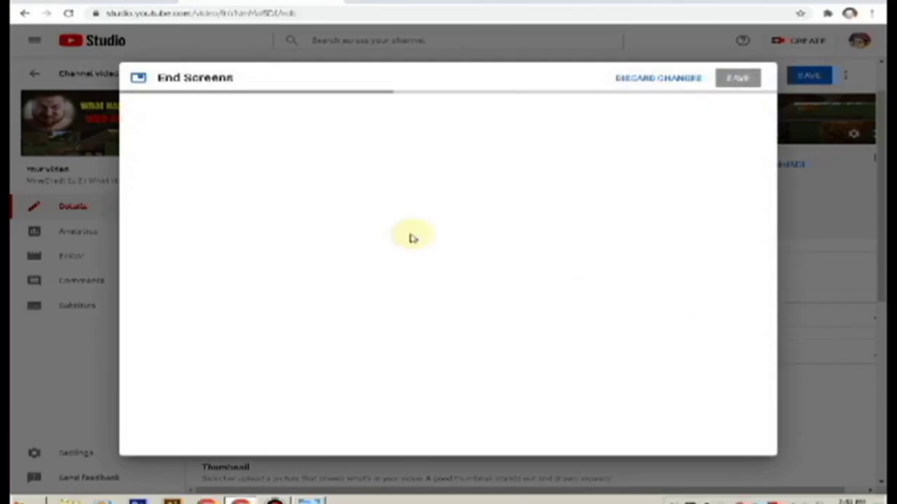